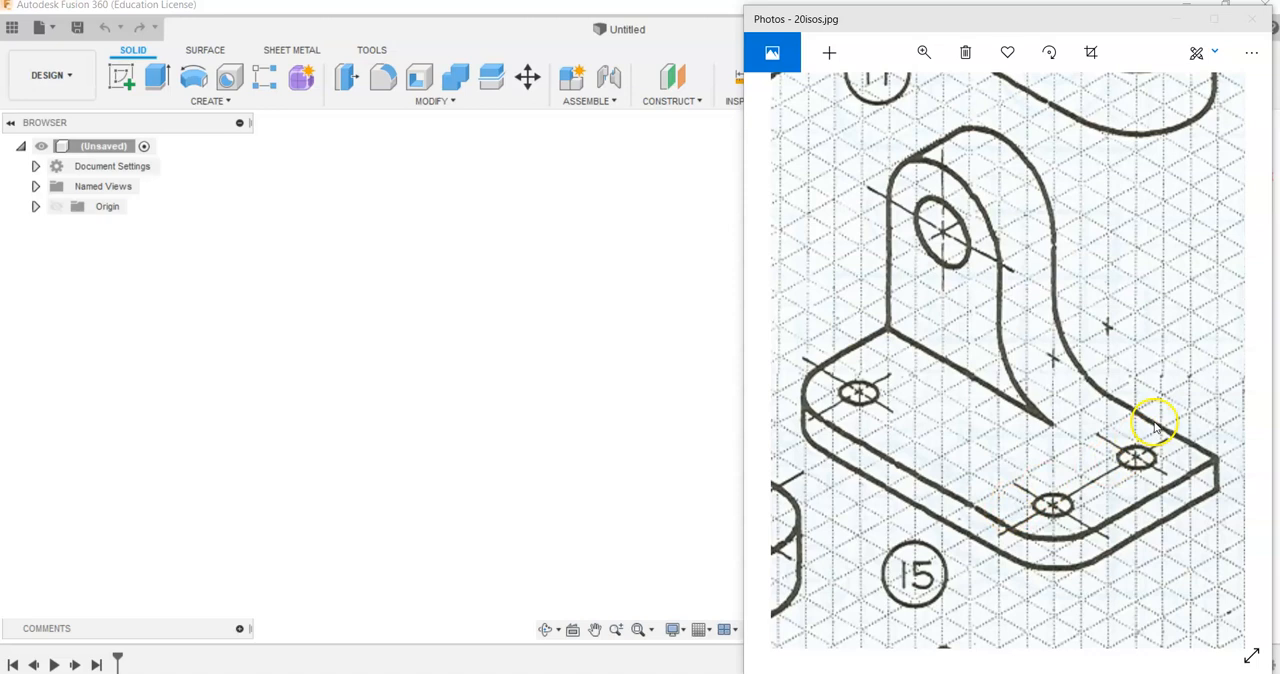
- Start a sketch on the front plane and draw a vertical line 1 in long upward from the origin
left_click(119, 80)
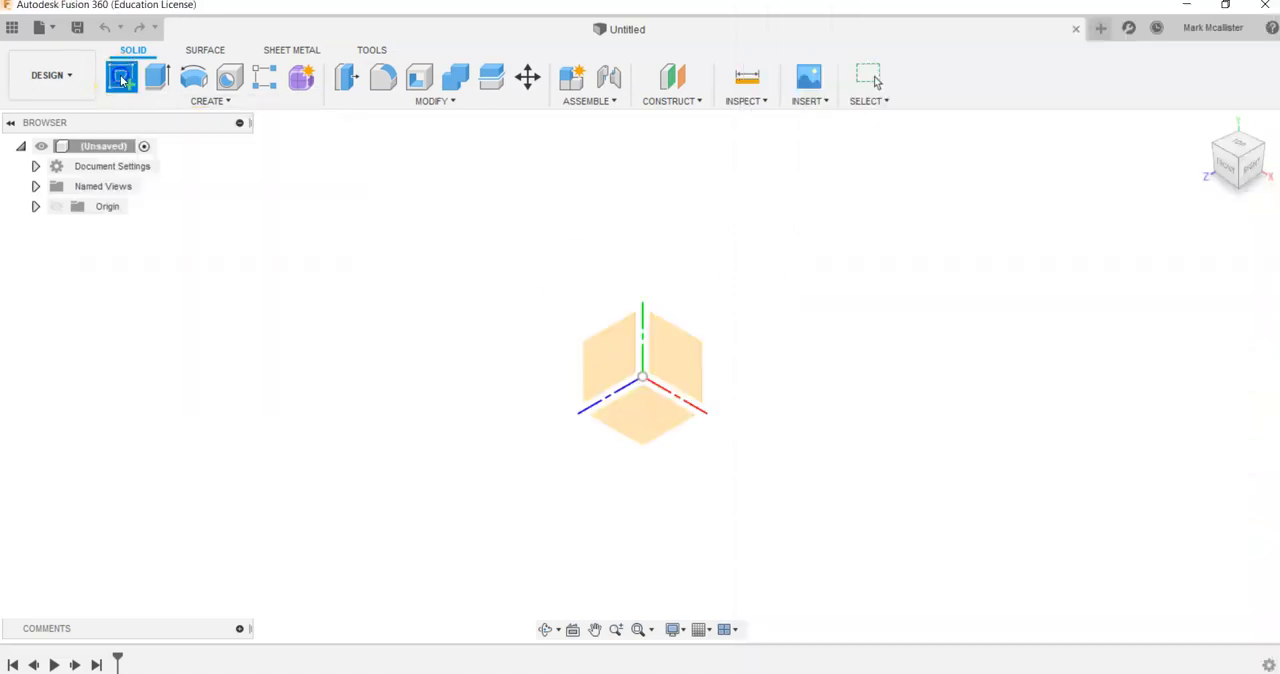
left_click(667, 356)
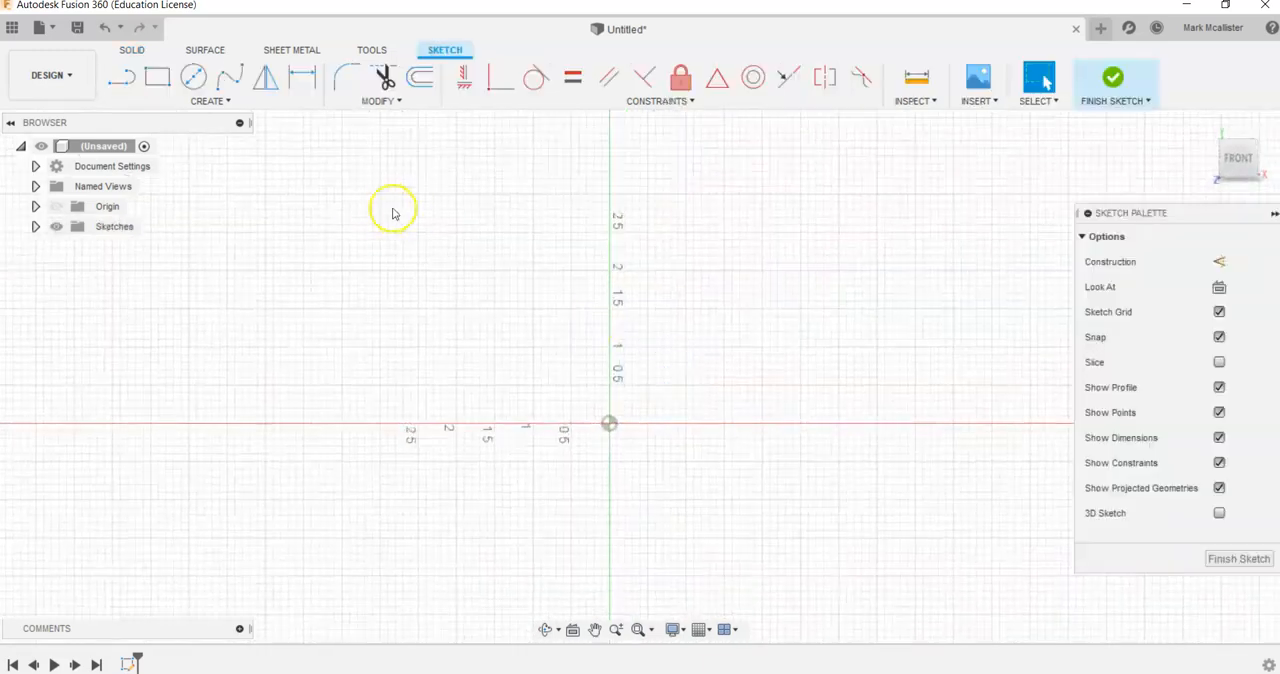
left_click(121, 74)
left_click(608, 425)
left_click(609, 350)
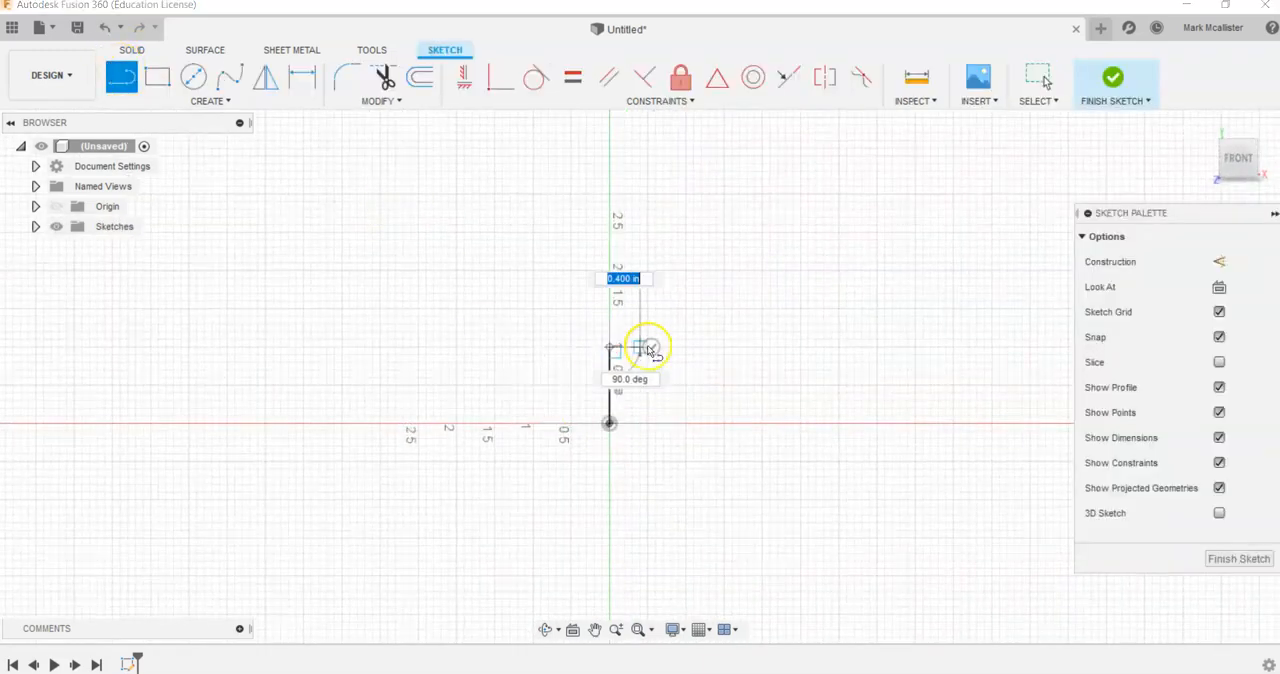
key("Escape")
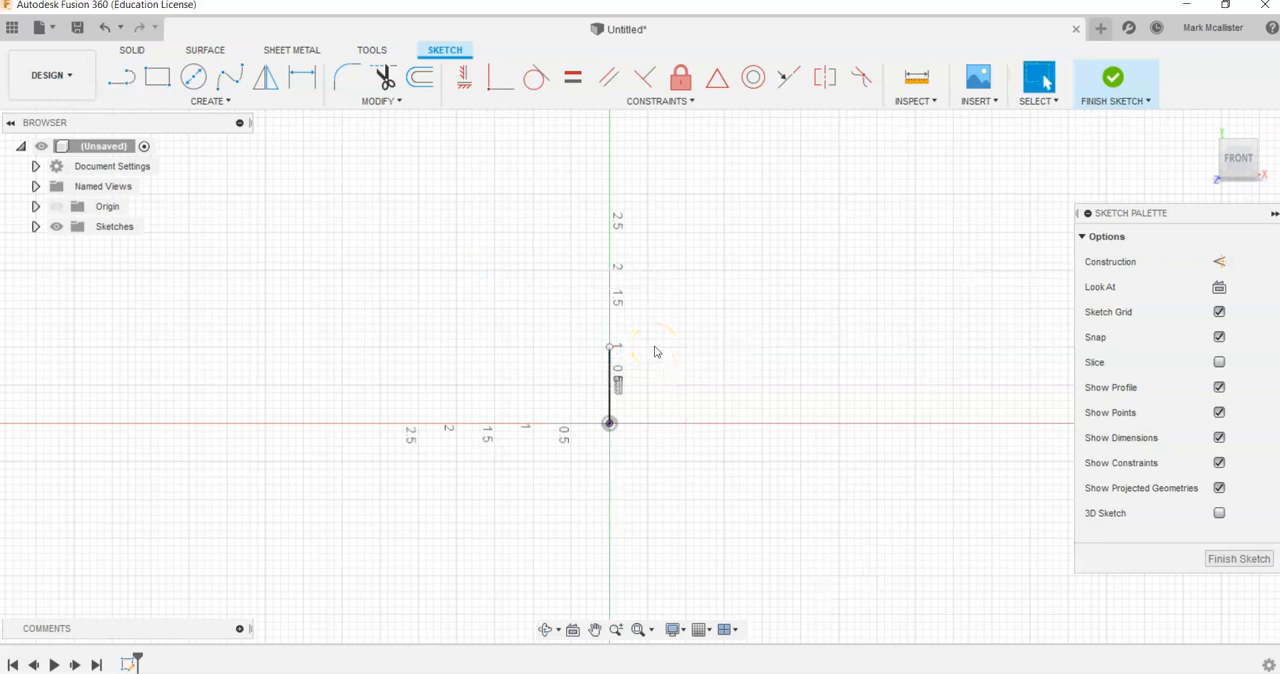
- Draw a horizontal line 10 in long from the upper end of the vertical line
middle_click_drag(774, 383, 426, 331)
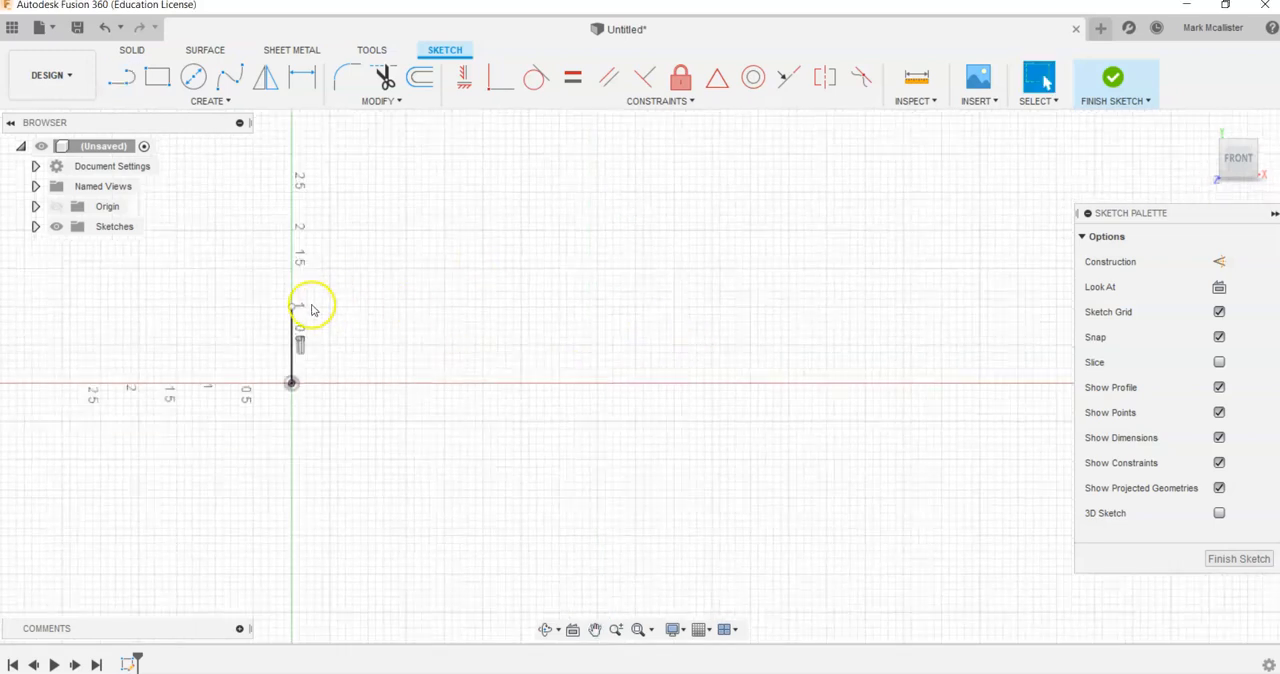
scroll(314, 303, "up", 2)
left_click(121, 77)
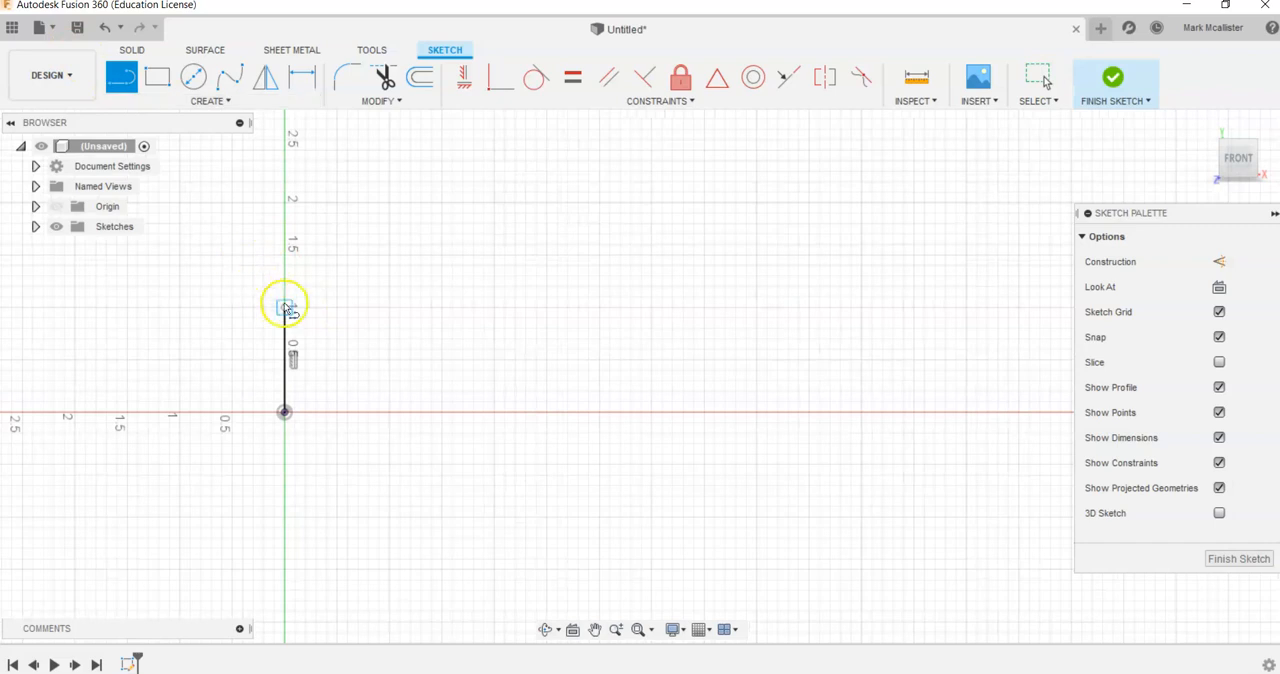
left_click(286, 307)
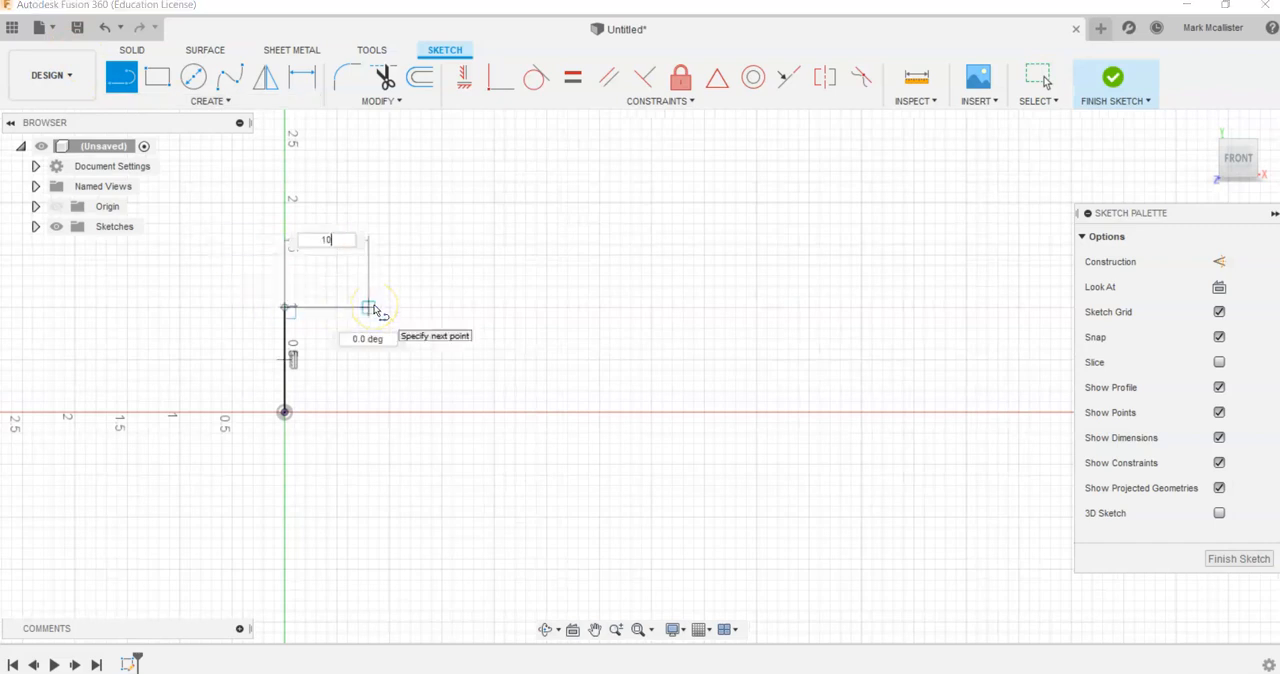
key("Return")
key("Escape")
scroll(386, 314, "down", 3)
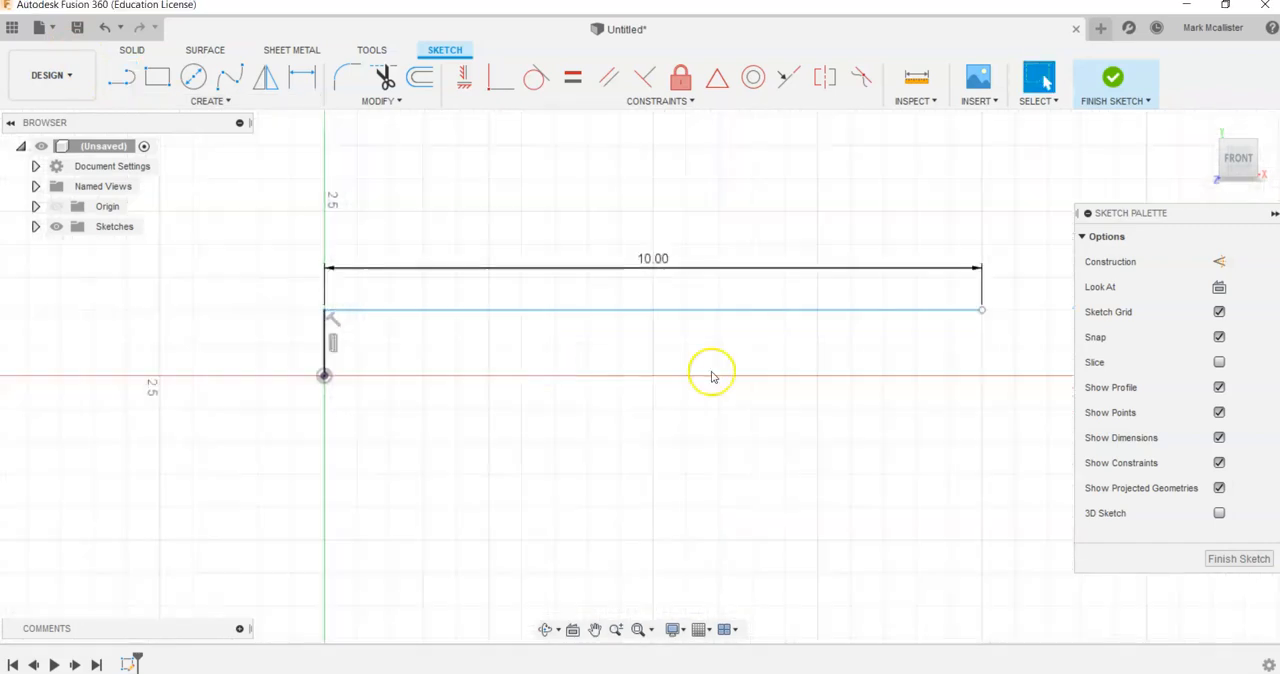
- Close the rectangle with a vertical line down to the axis and a line back to the origin, and finish the sketch
scroll(650, 372, "down", 1)
left_click(121, 77)
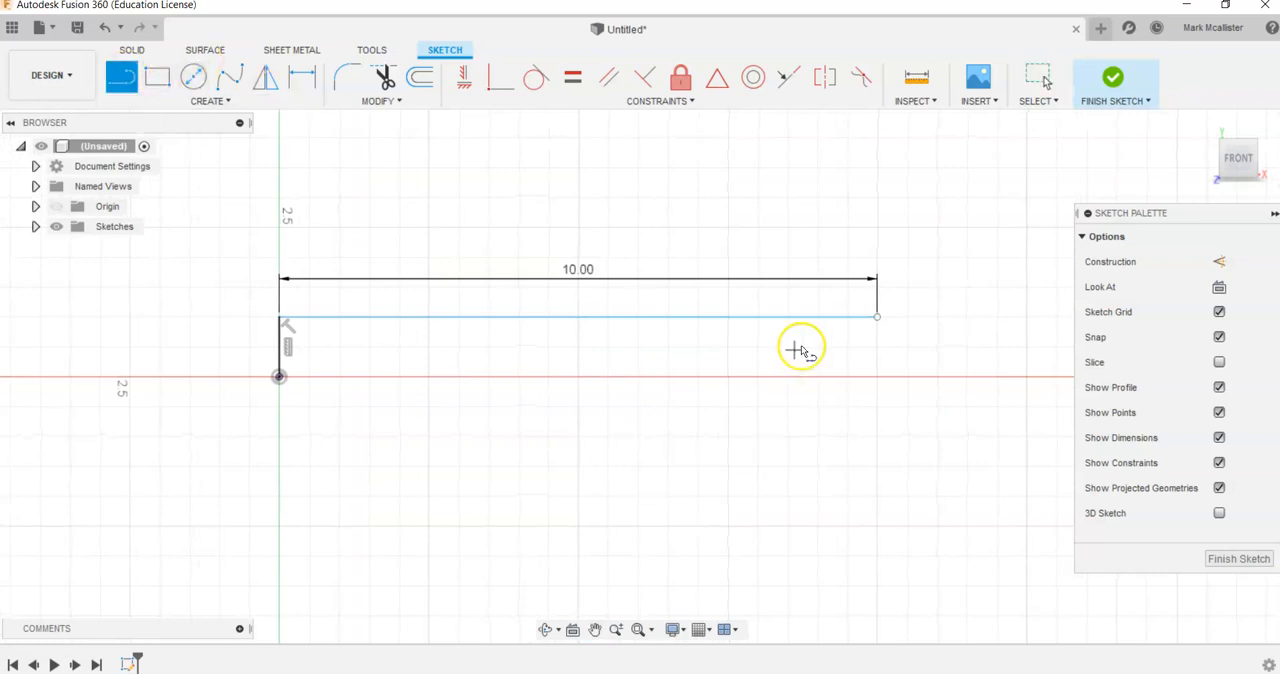
left_click(876, 316)
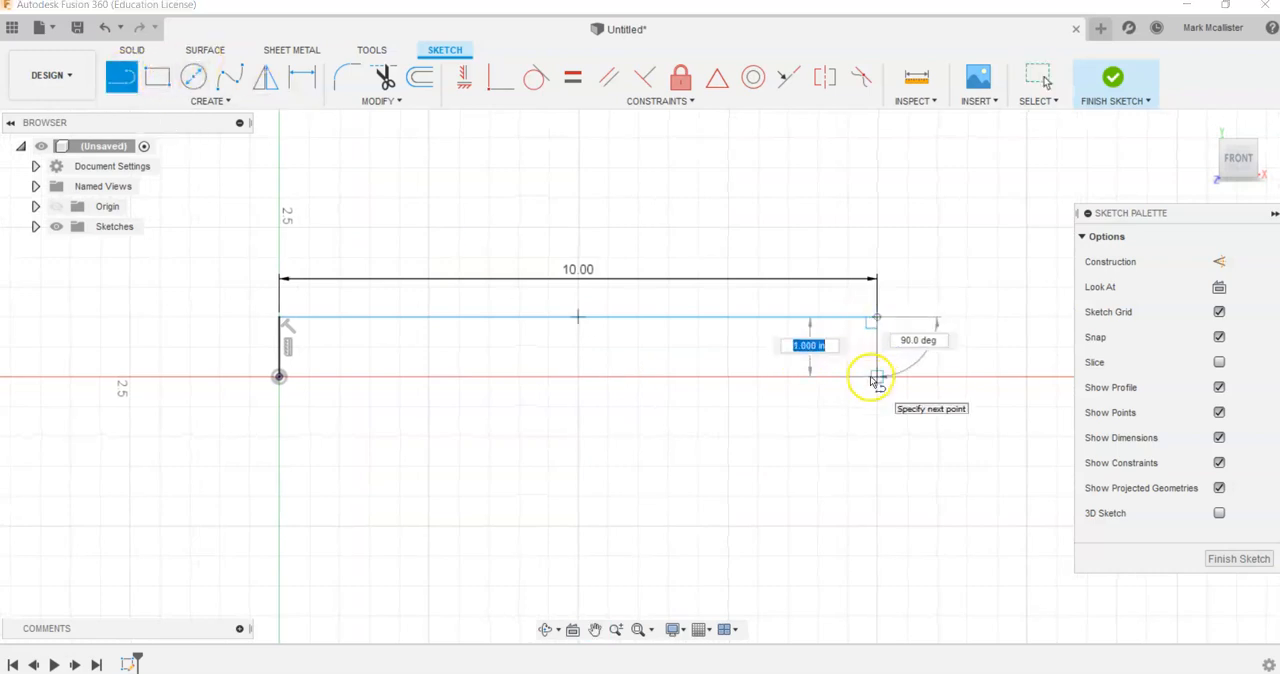
left_click(876, 377)
left_click(279, 376)
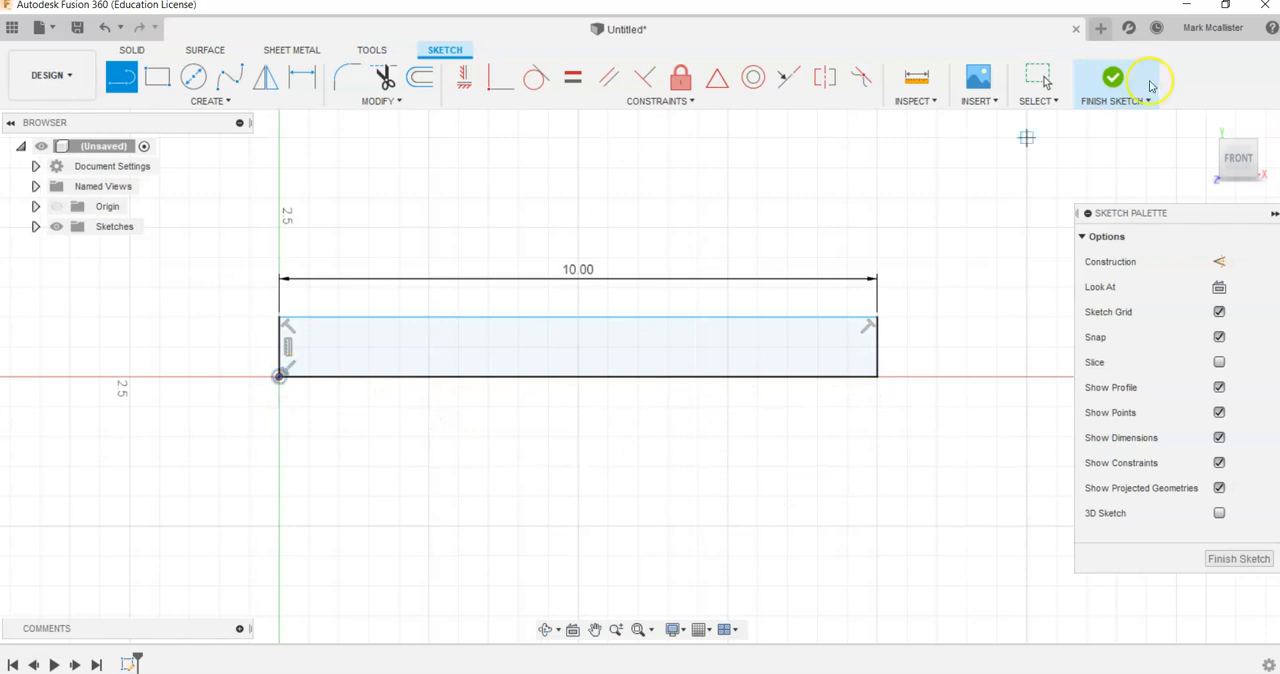
left_click(1113, 77)
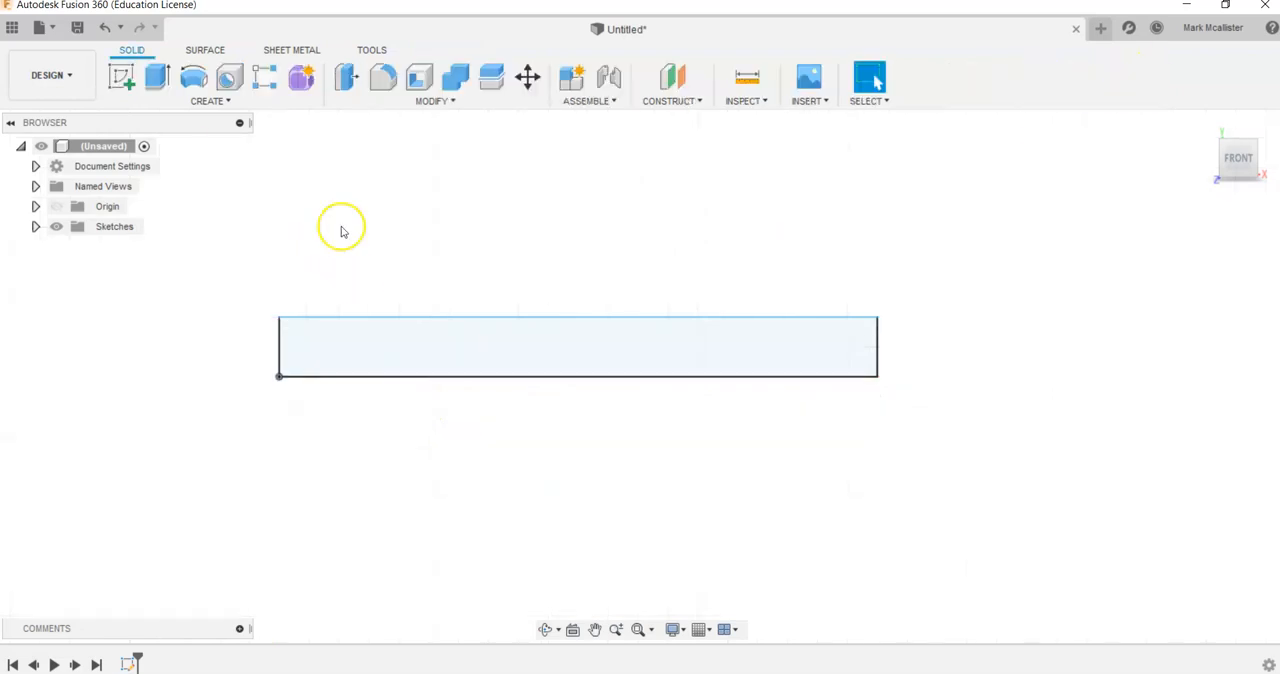
- Extrude the rectangular profile backward as a new body to form a square plate
left_click(157, 77)
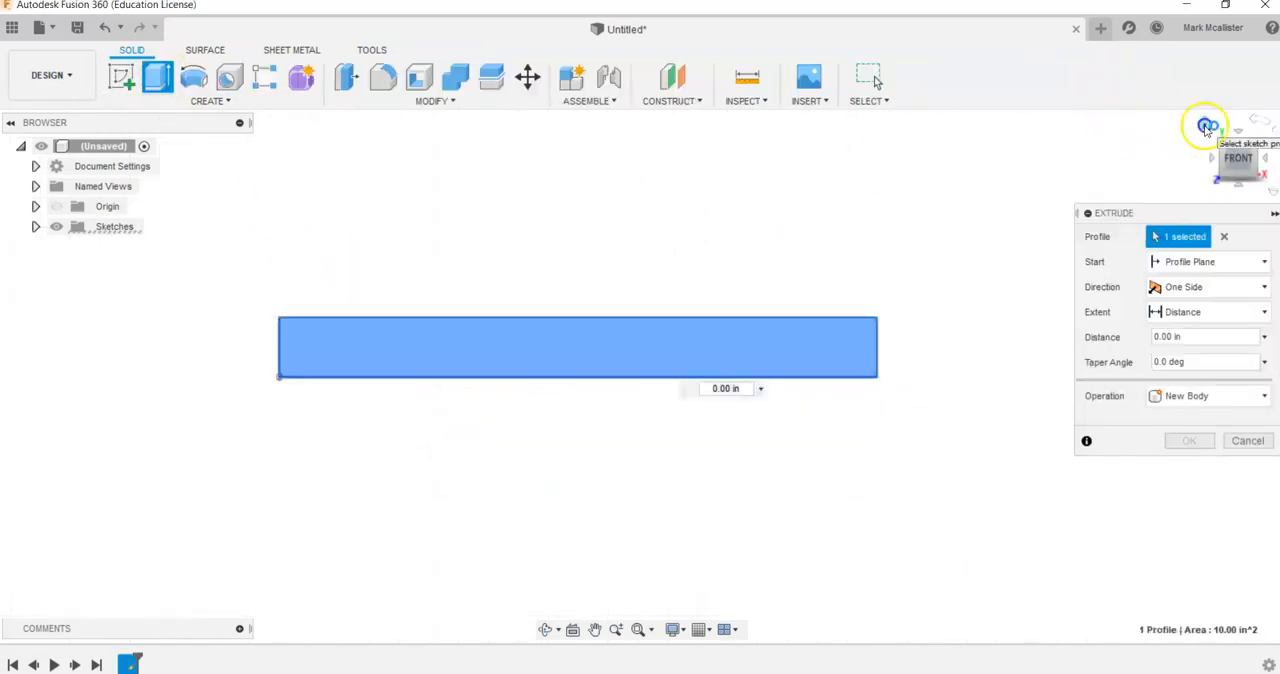
left_click(1145, 122)
left_click_drag(628, 383, 735, 320)
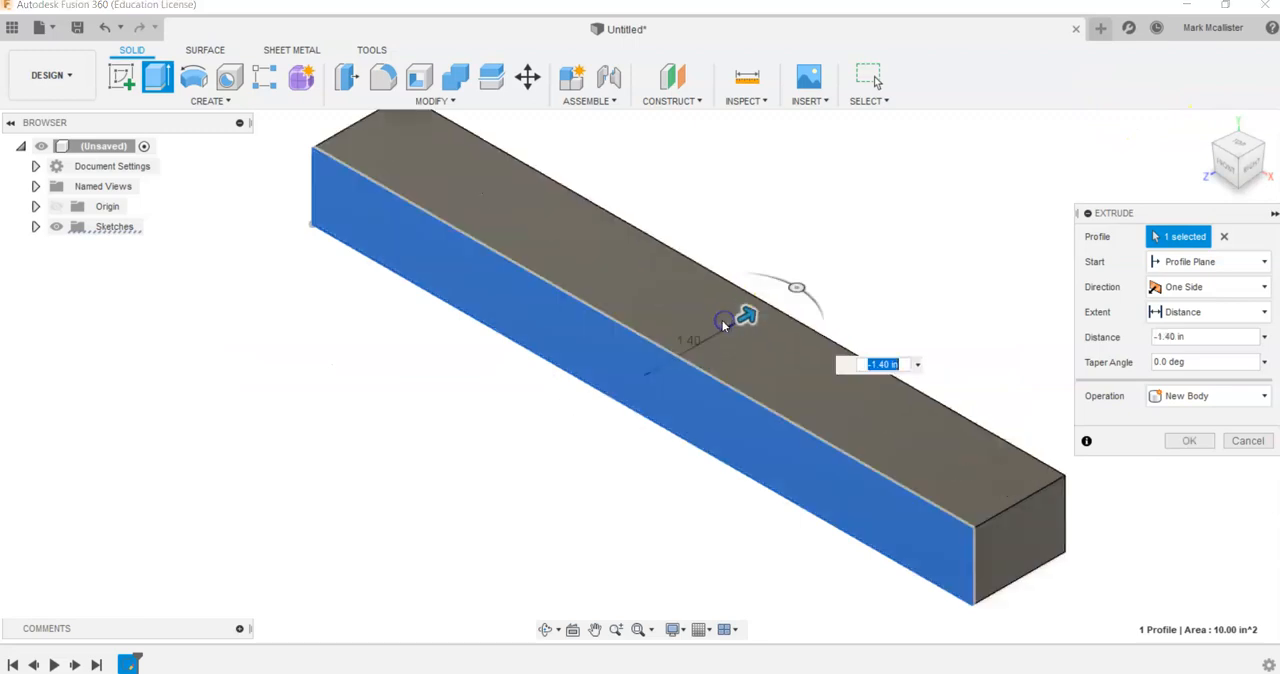
key("Return")
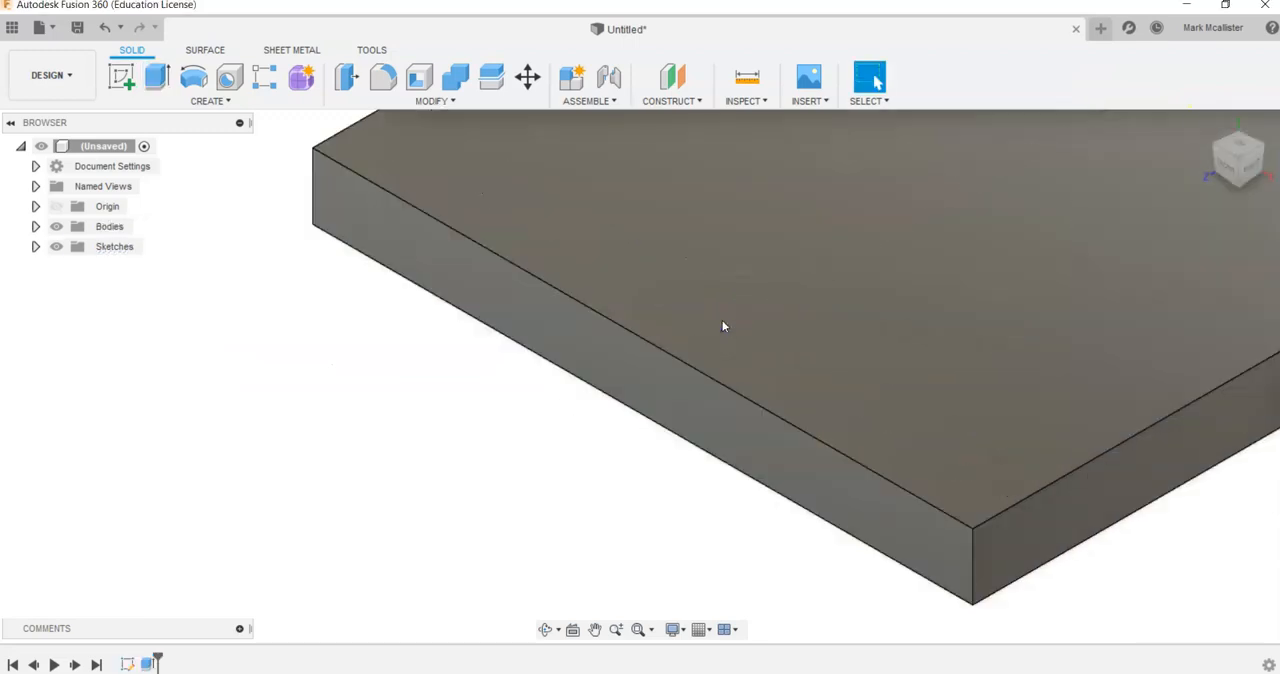
left_click(1206, 121)
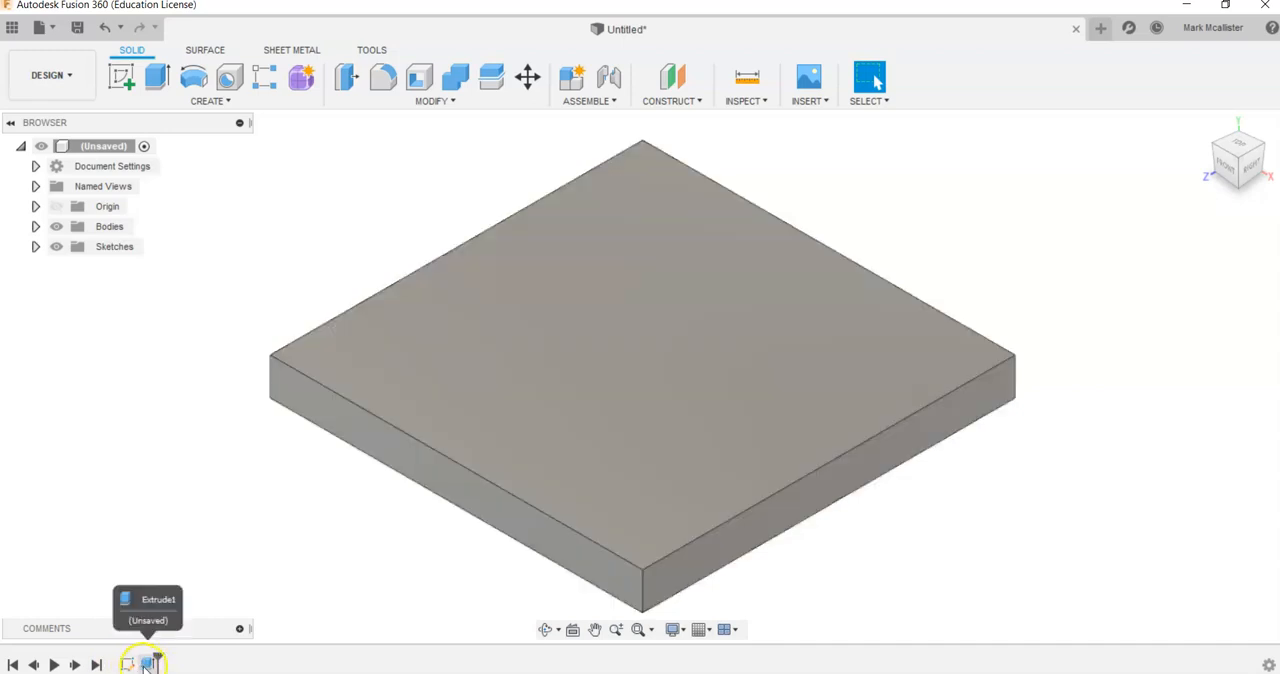
- Edit the plate's extrusion and set its distance to -6 in
left_click(148, 664)
right_click(148, 664)
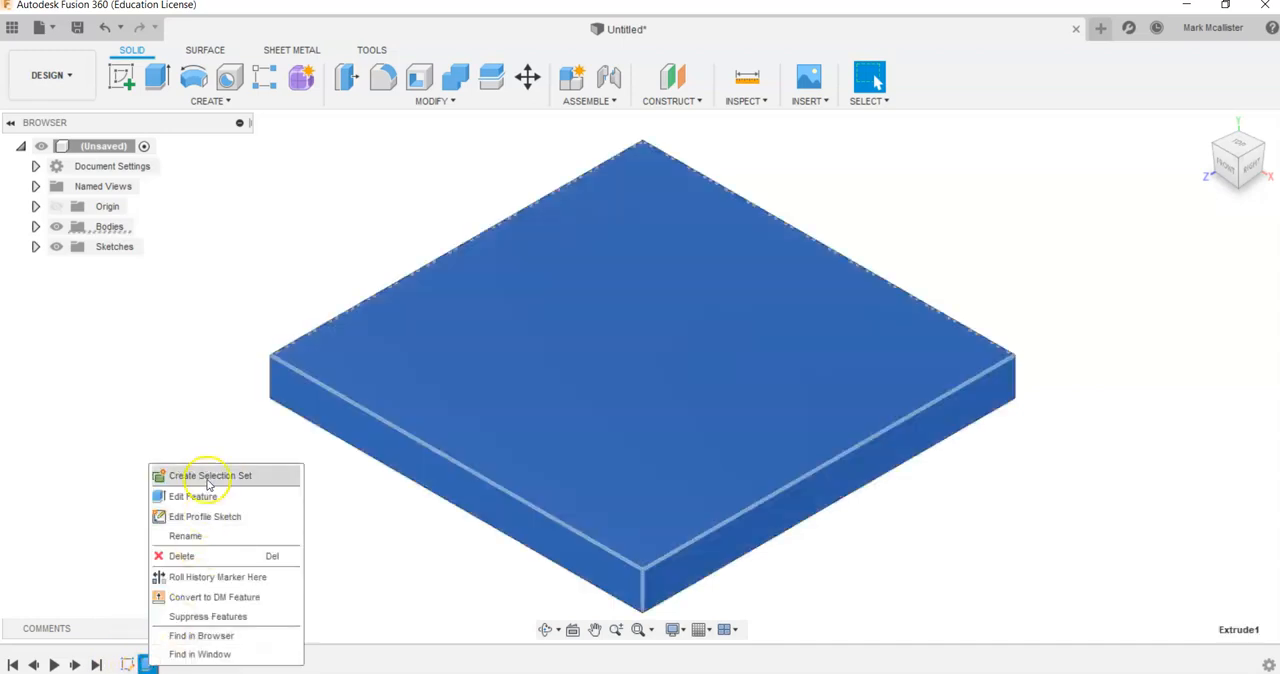
left_click(192, 497)
type("-6")
key("Return")
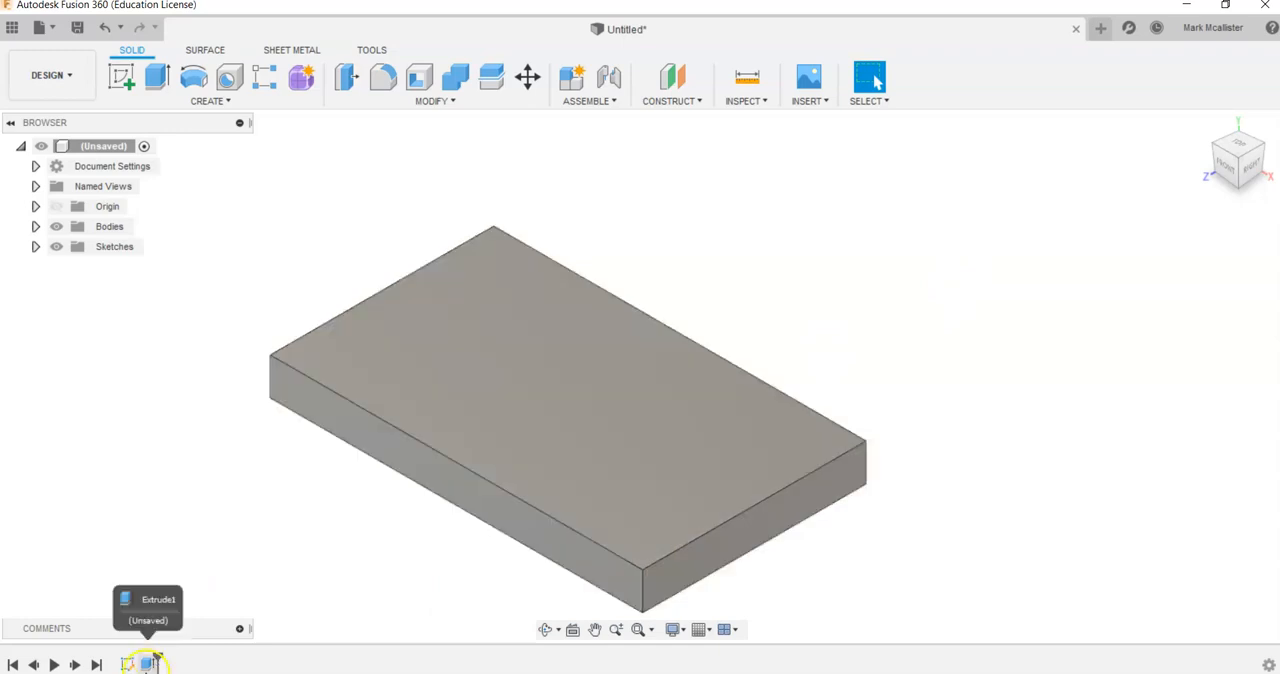
- Reopen the plate's profile sketch to review its geometry and dimension, and finish it
right_click(128, 664)
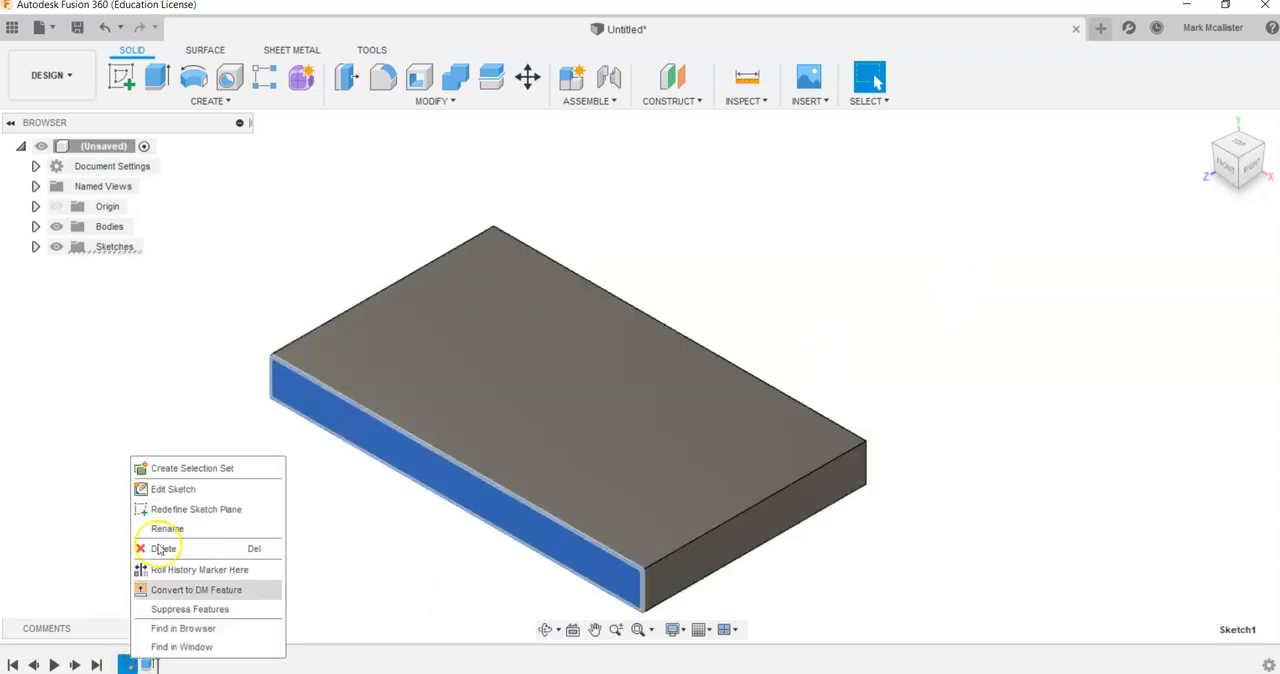
left_click(165, 490)
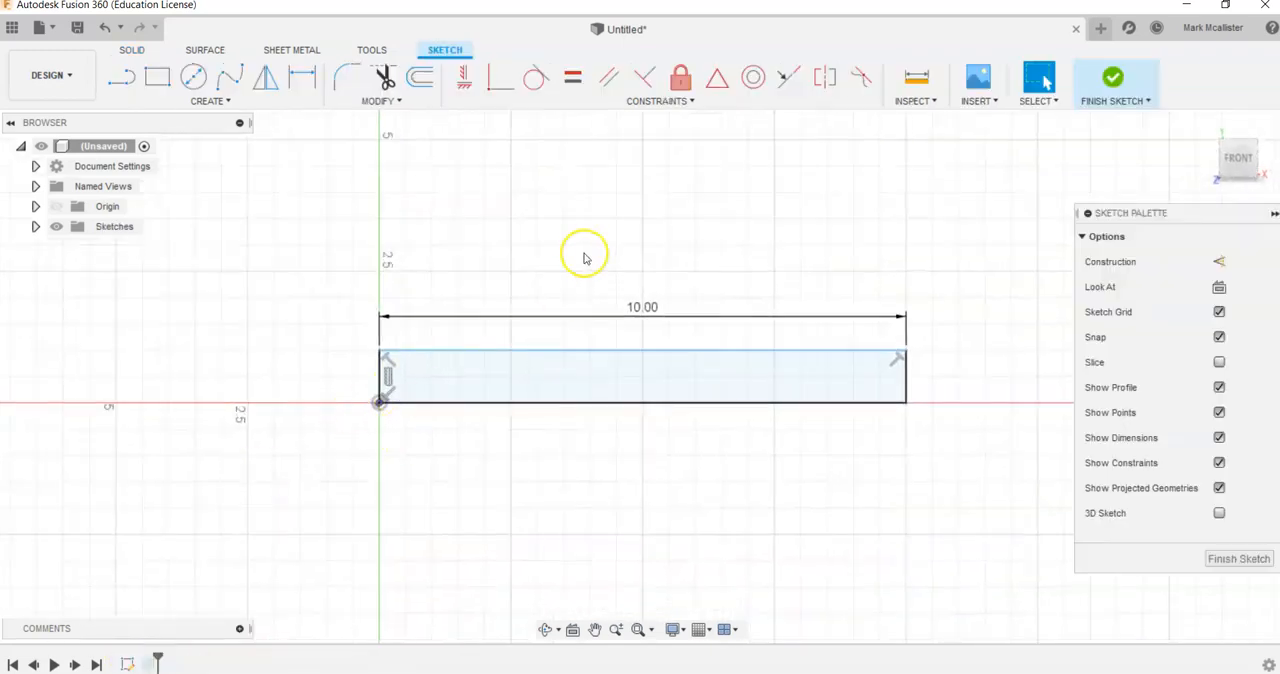
left_click(1114, 77)
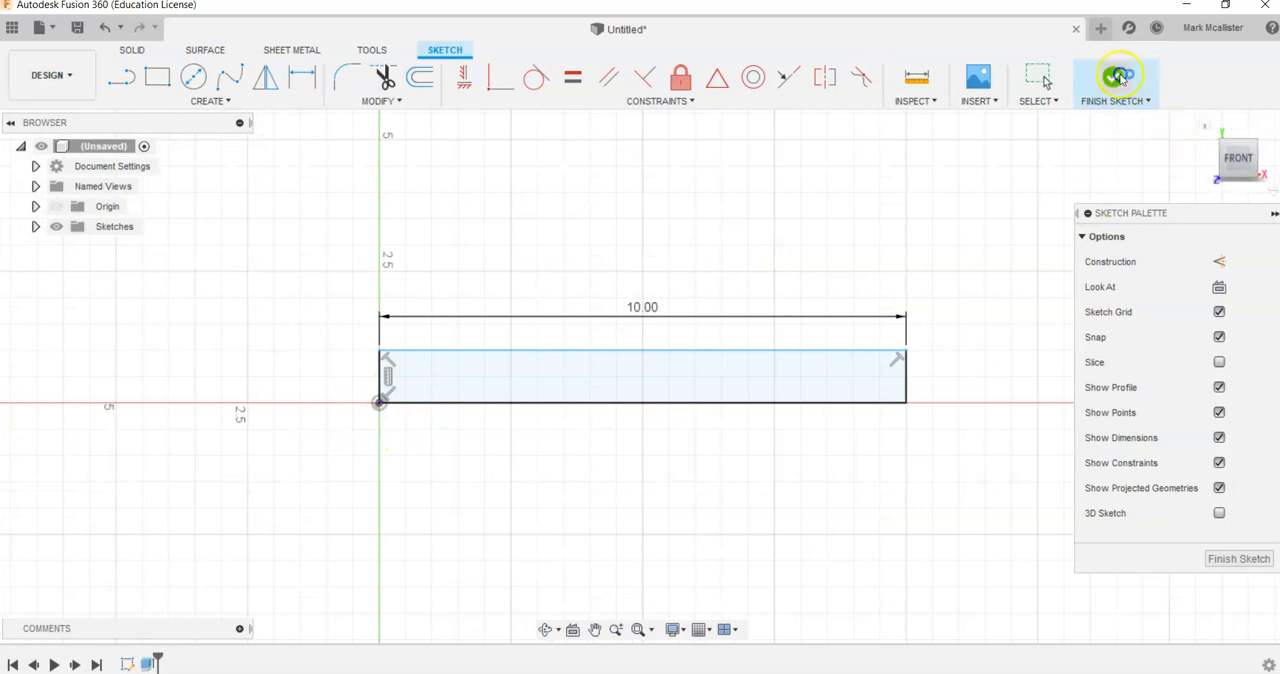
middle_click_drag(747, 261, 768, 248)
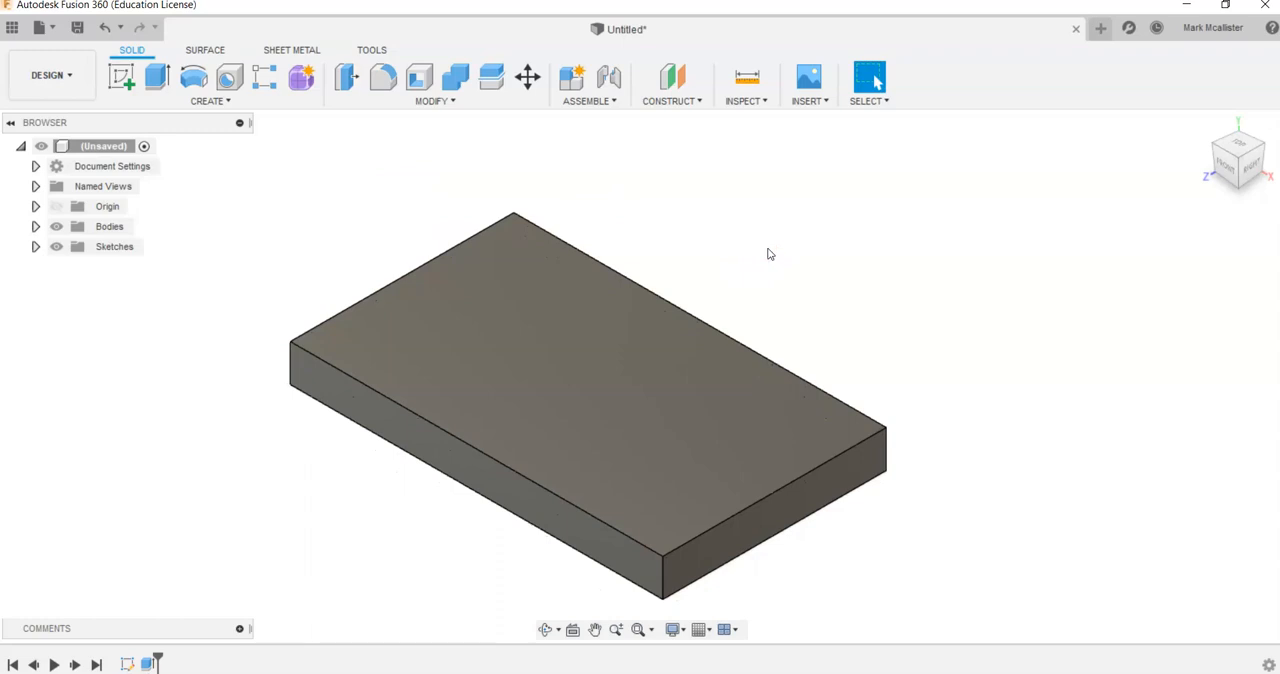
- Check the isometric reference drawing in Photos, and start a sketch on the plate's top face back in Fusion 360
key("alt+Tab")
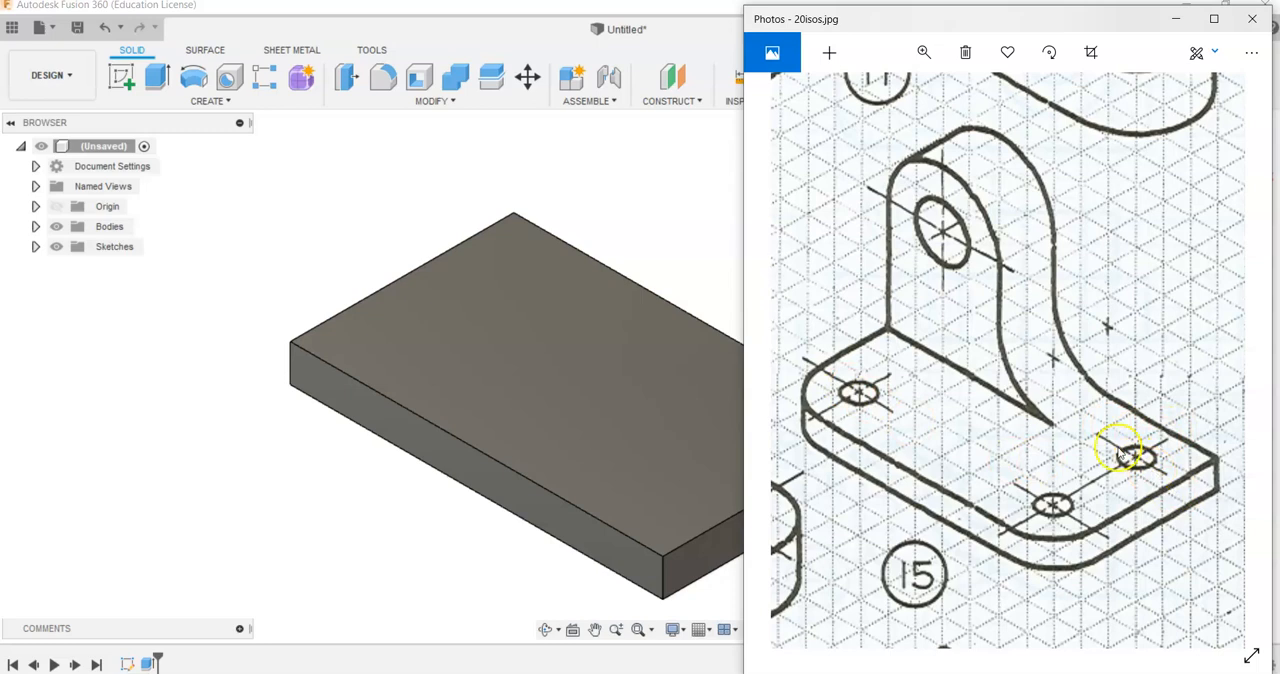
left_click(612, 222)
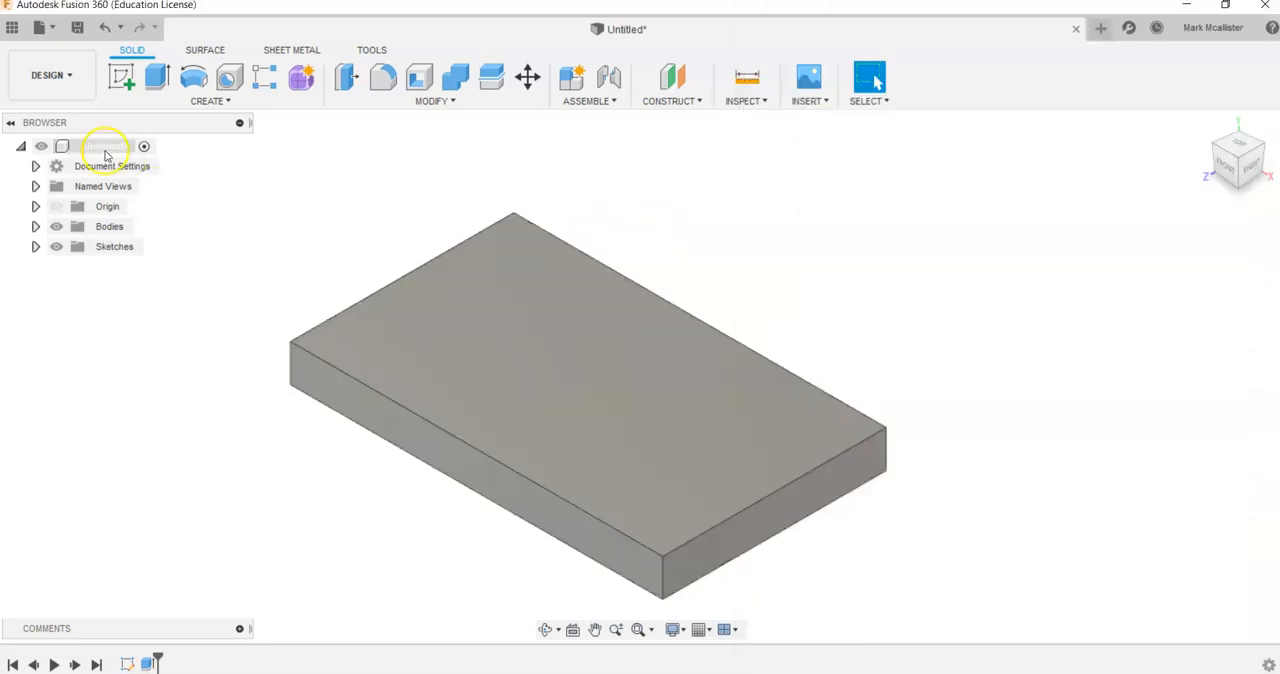
left_click(106, 150)
left_click(121, 77)
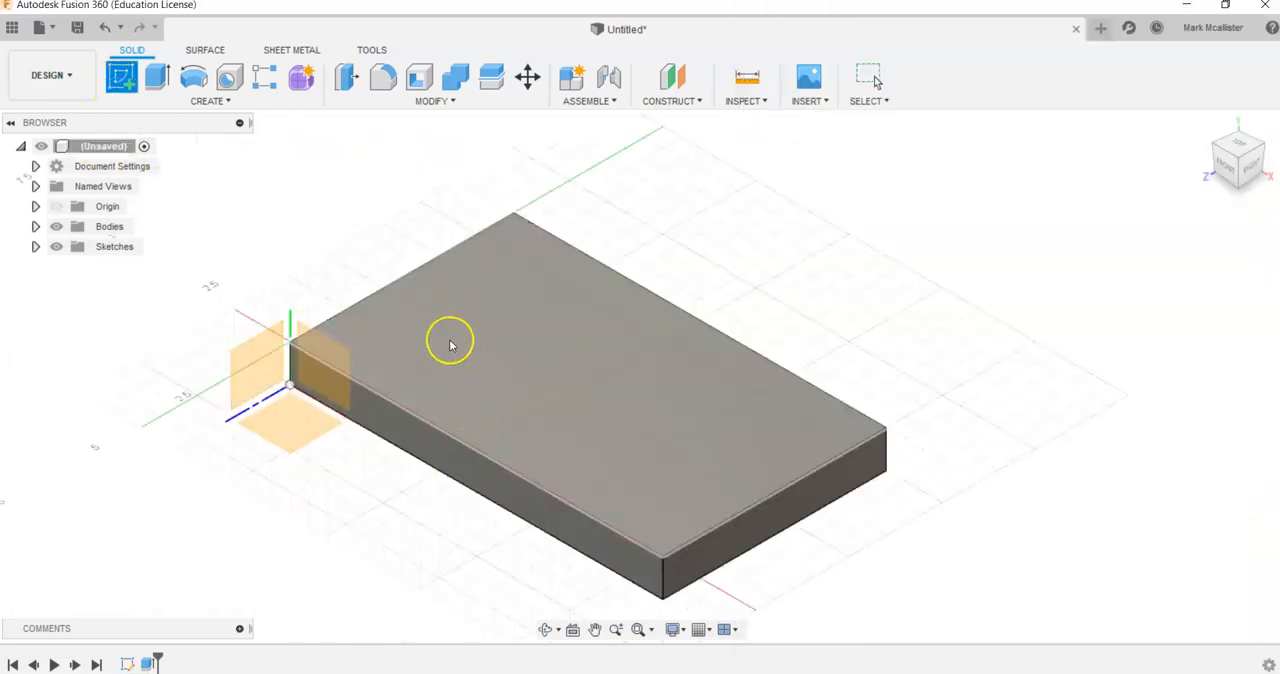
left_click(463, 333)
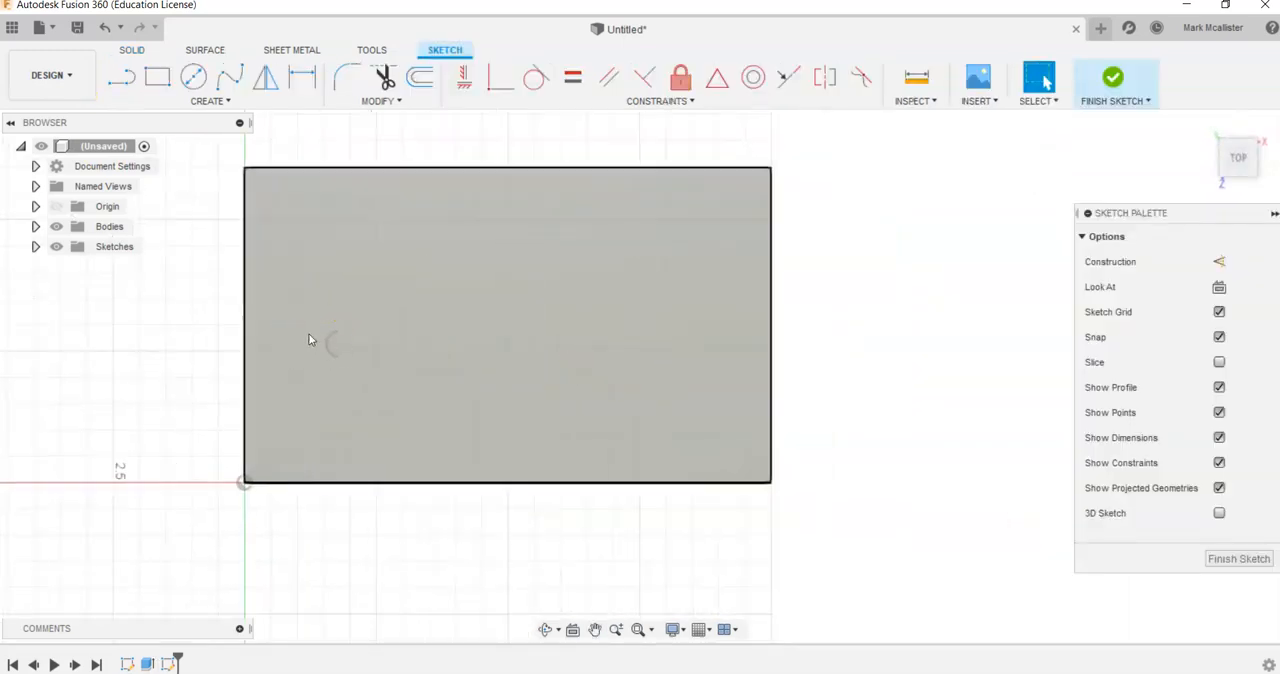
- Place three sketch points on the top face, near the plate's front-left, front-right and back-right corners
left_click(192, 103)
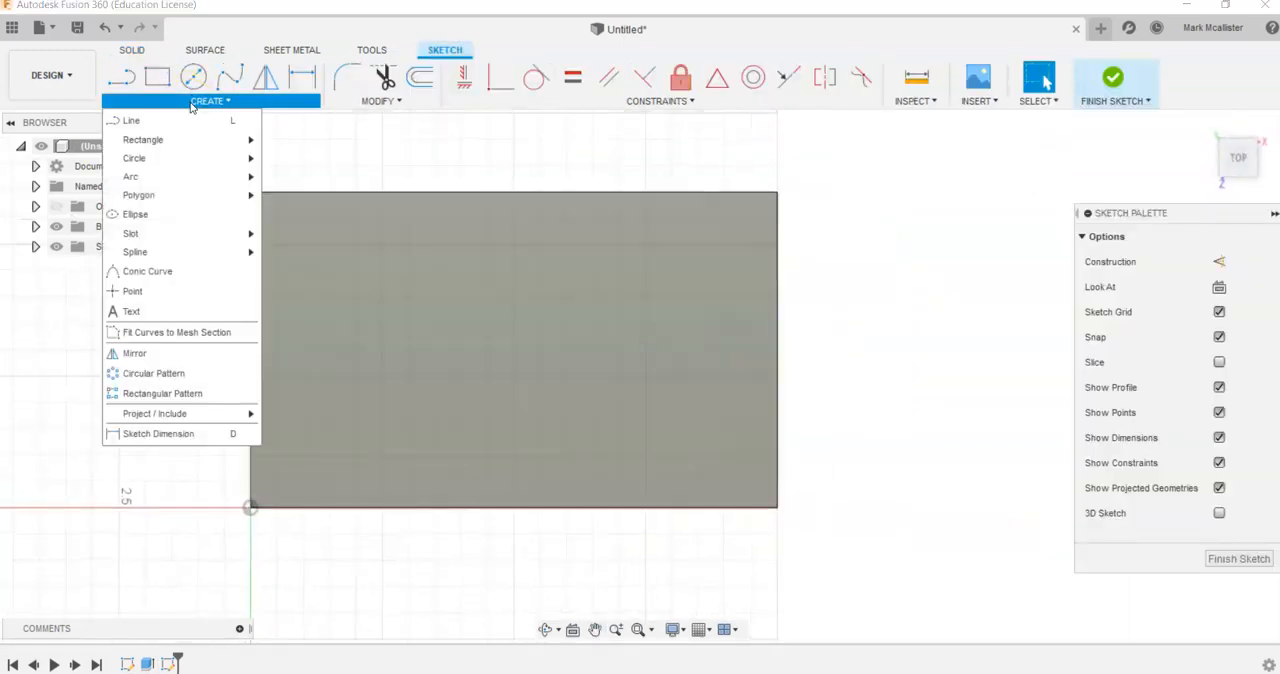
left_click(132, 291)
left_click(336, 439)
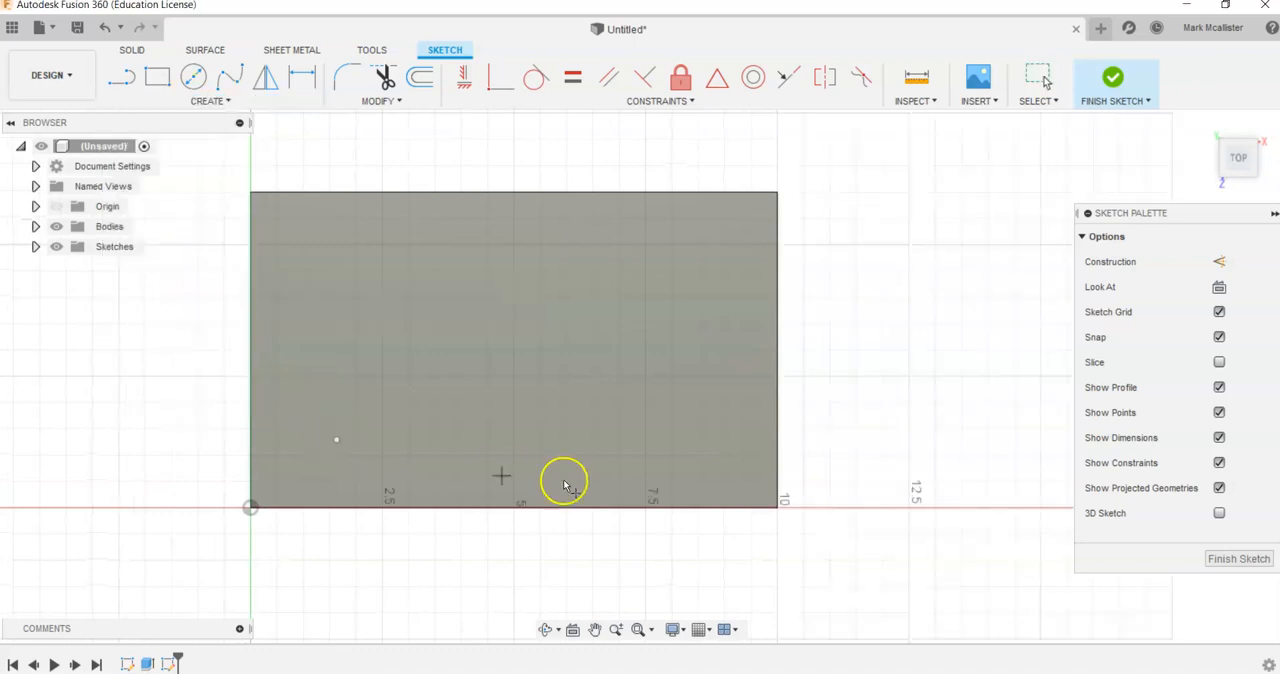
left_click(680, 439)
left_click(680, 268)
right_click(490, 250)
left_click(557, 252)
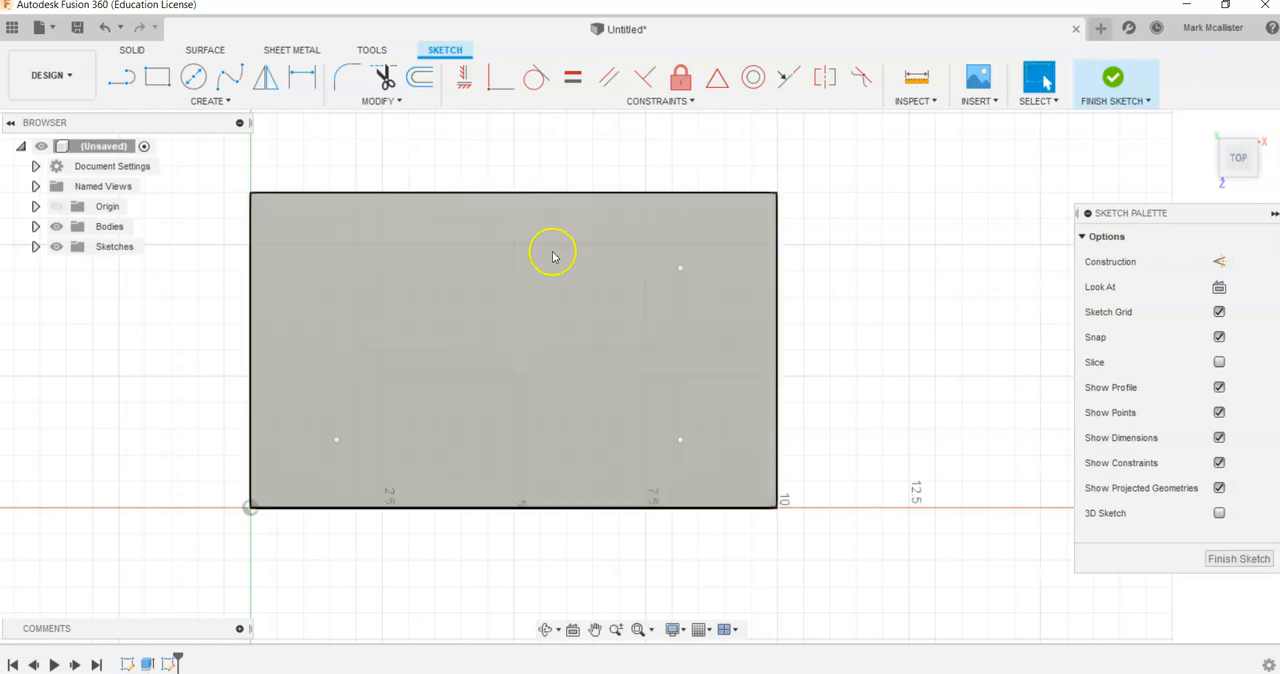
- Dimension the front-left point 1.5 in from the plate's left edge
left_click(292, 89)
left_click(338, 438)
left_click(251, 428)
left_click(283, 405)
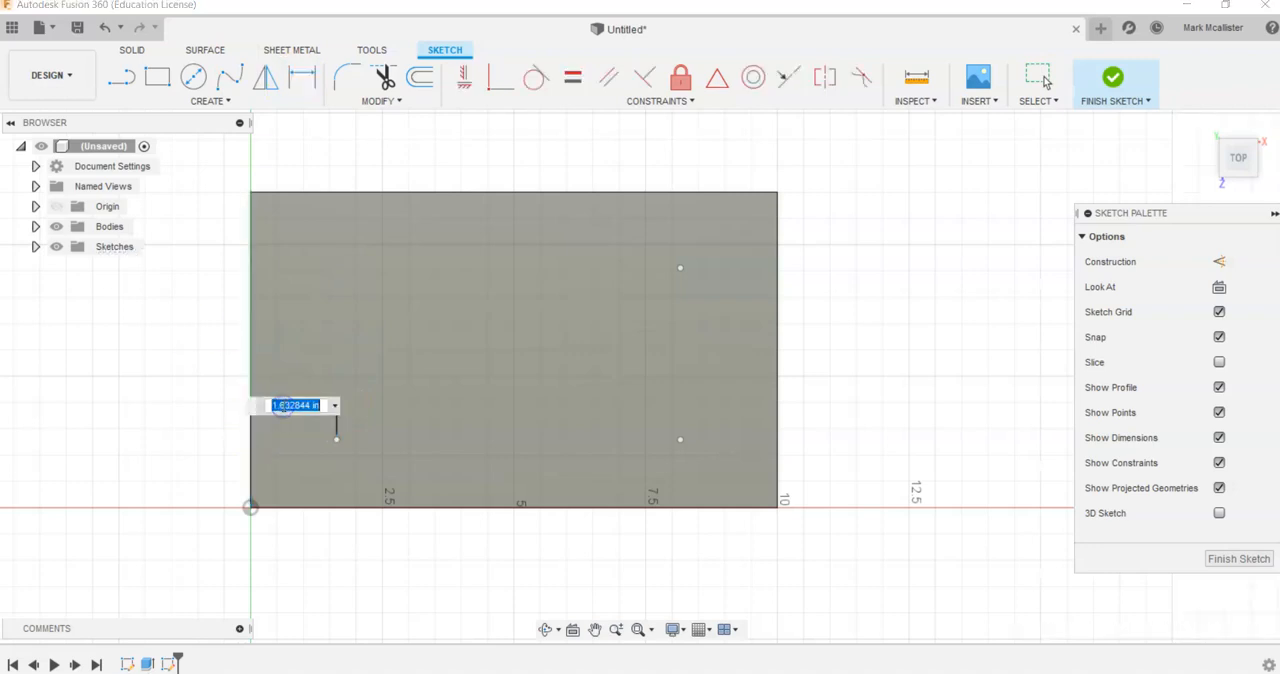
type("1.5")
key("Return")
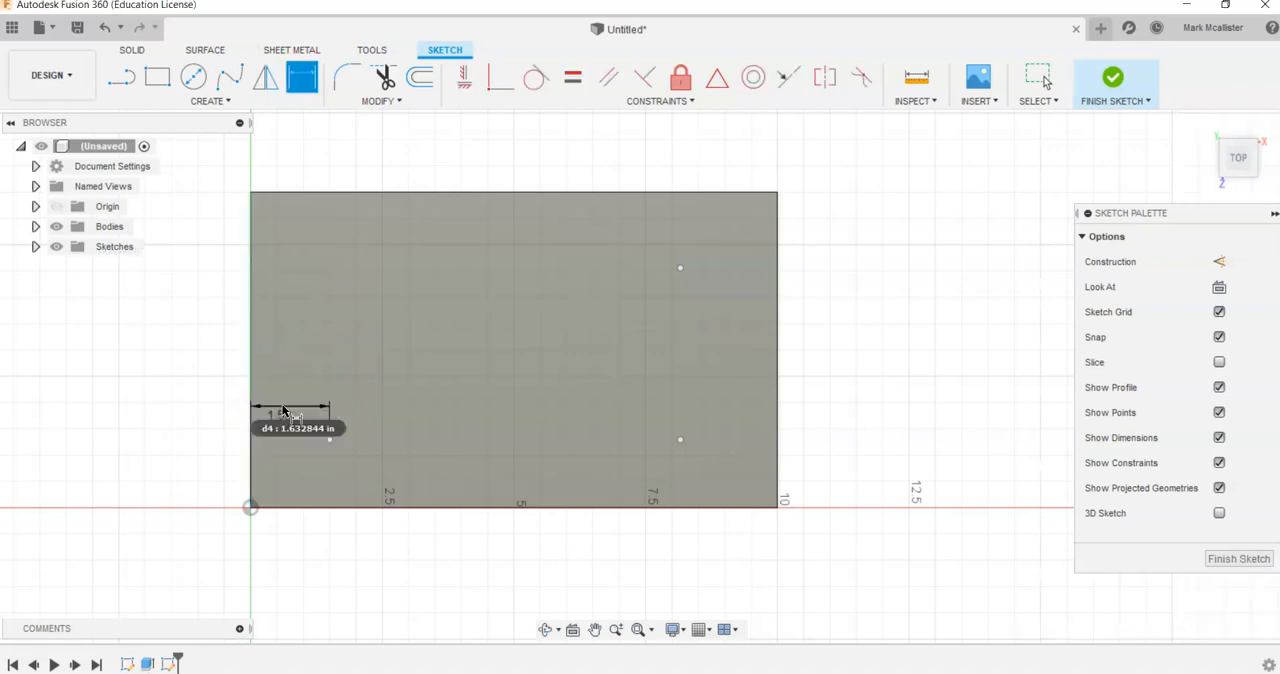
- Dimension the front-left point 1.5 in from the plate's front edge
left_click(316, 506)
left_click(334, 444)
left_click(349, 467)
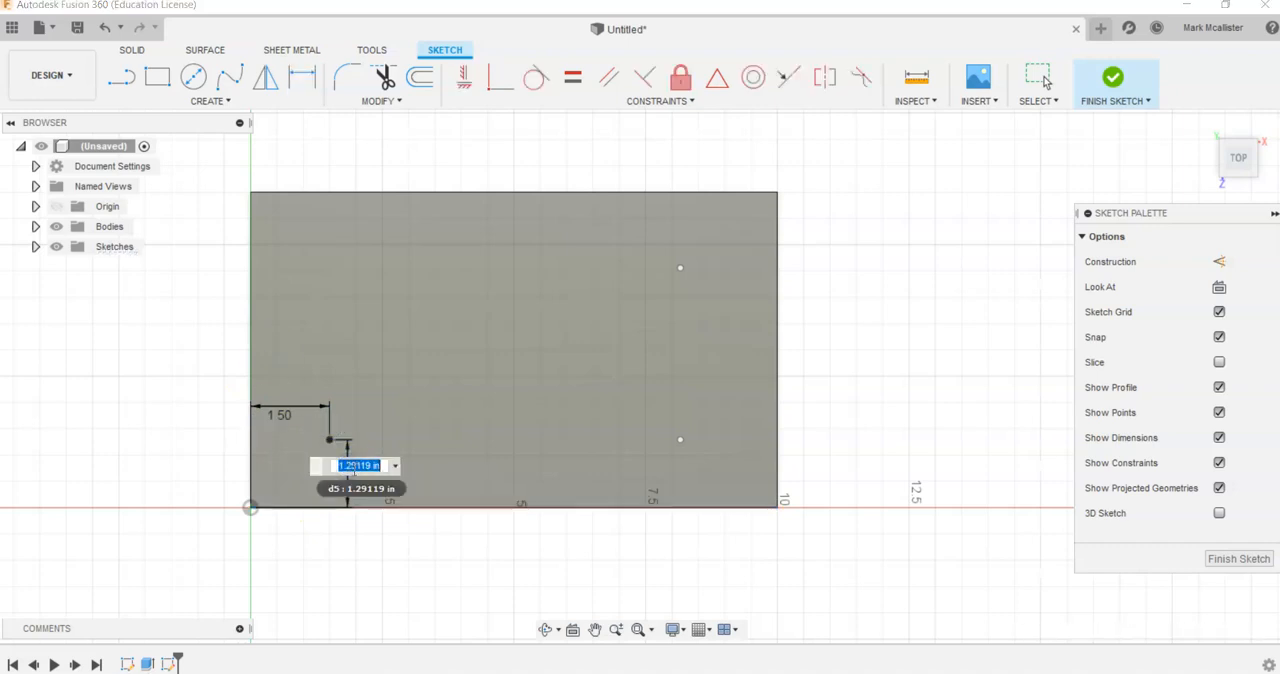
left_click(396, 466)
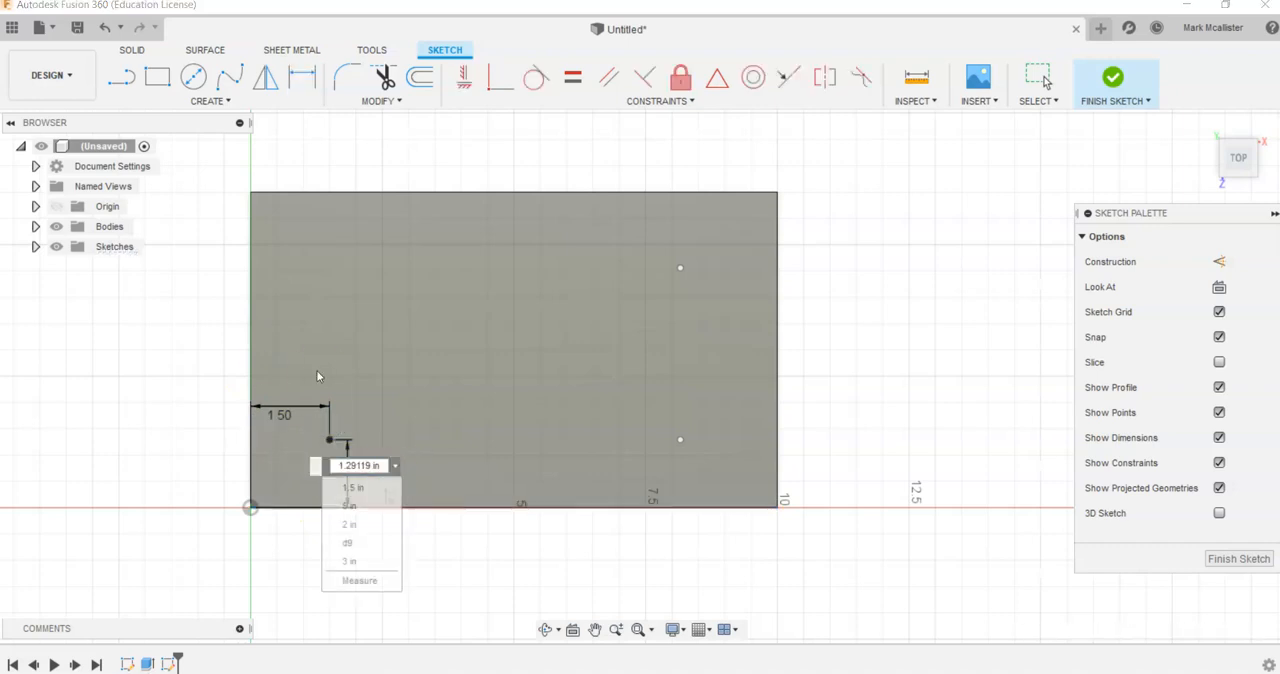
left_click(390, 488)
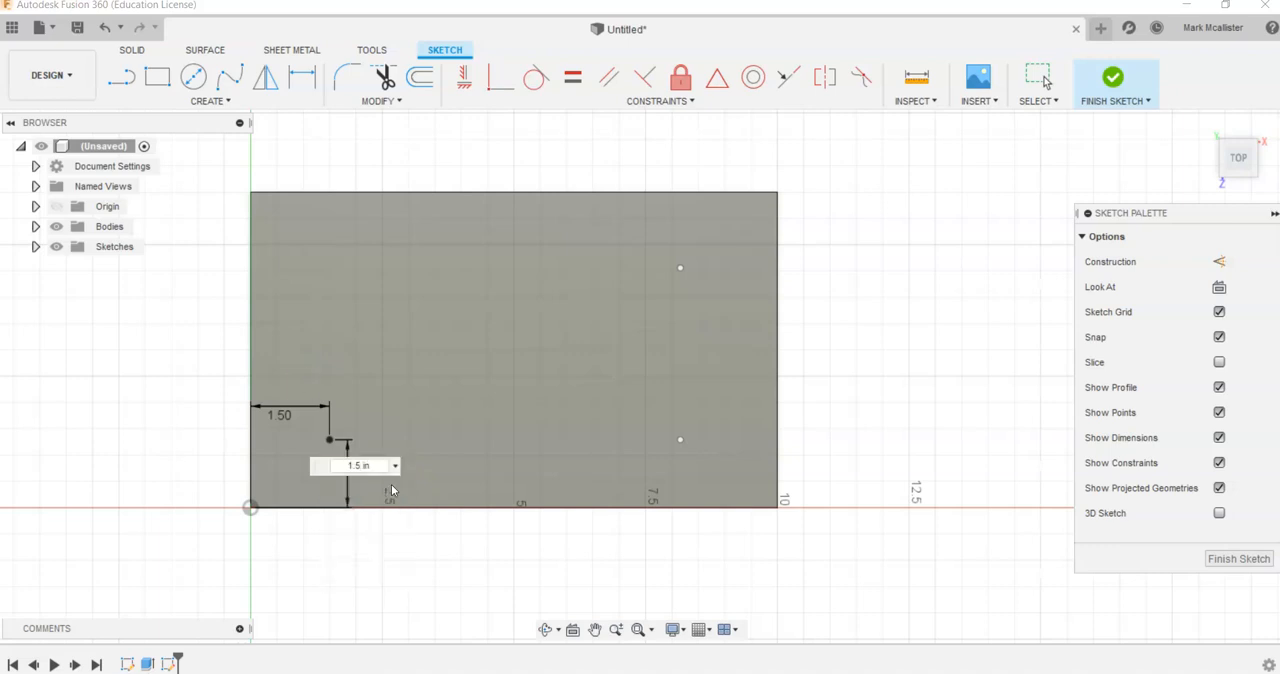
key("Return")
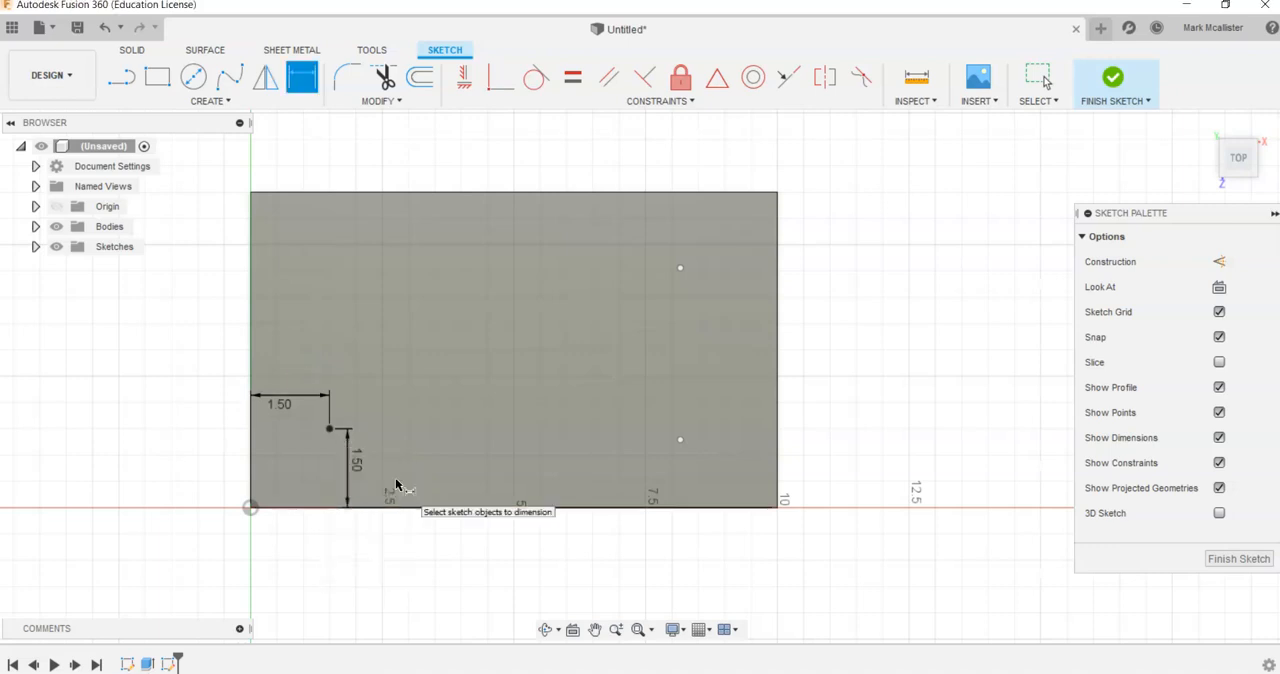
- Dimension the front-right point from the plate's front edge, linking the value to the front-left point's 1.50 in front-edge dimension
left_click(680, 440)
left_click(680, 508)
left_click(546, 381)
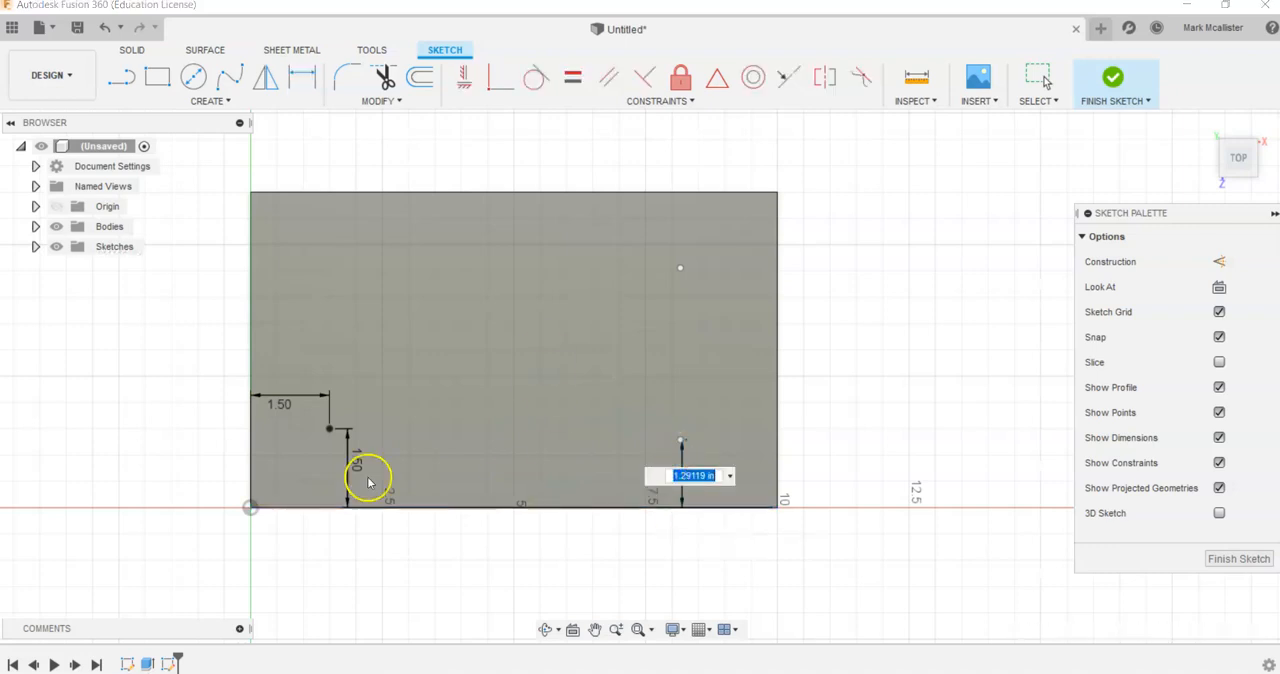
left_click(285, 407)
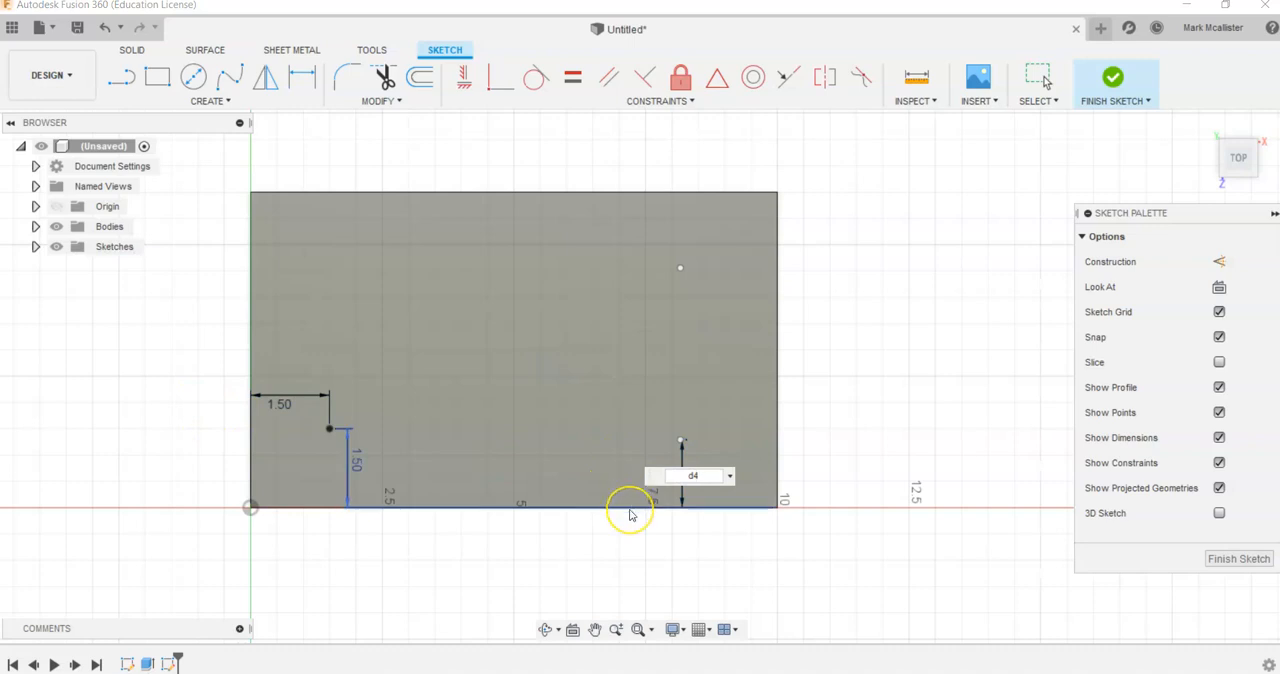
key("Return")
- Dimension the front-right point 1.5 in from the plate's right edge
left_click(776, 455)
left_click(682, 431)
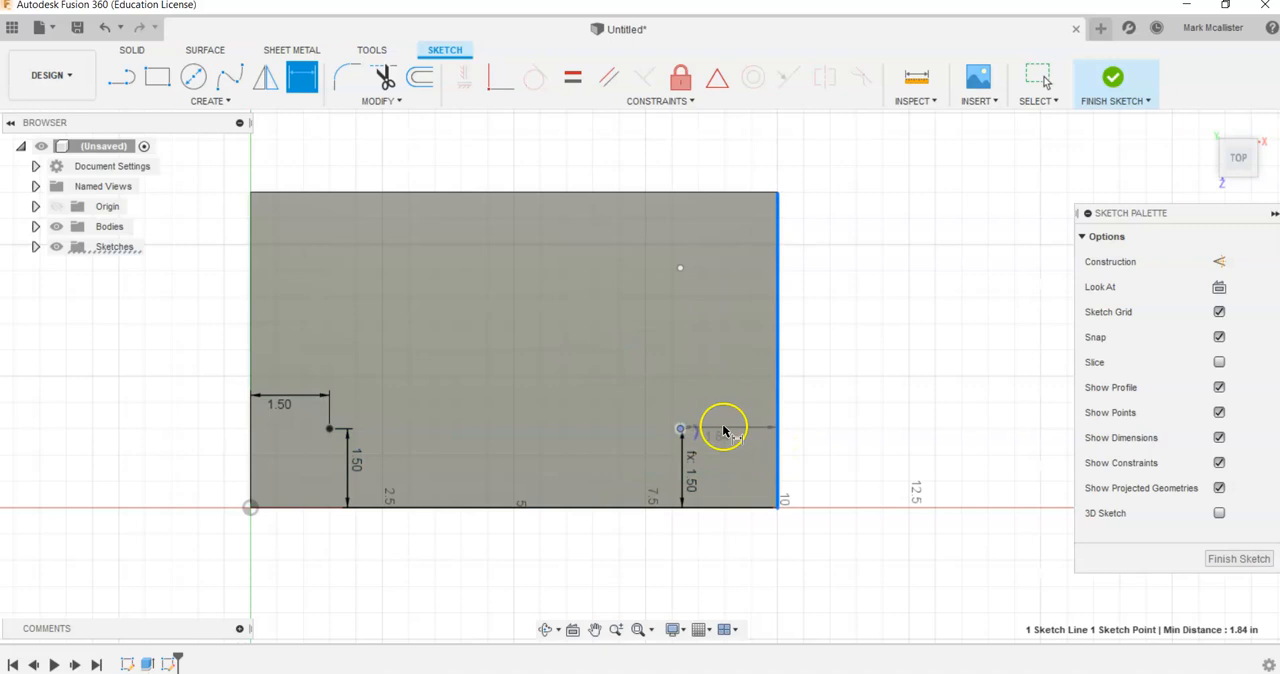
left_click(726, 421)
left_click(771, 420)
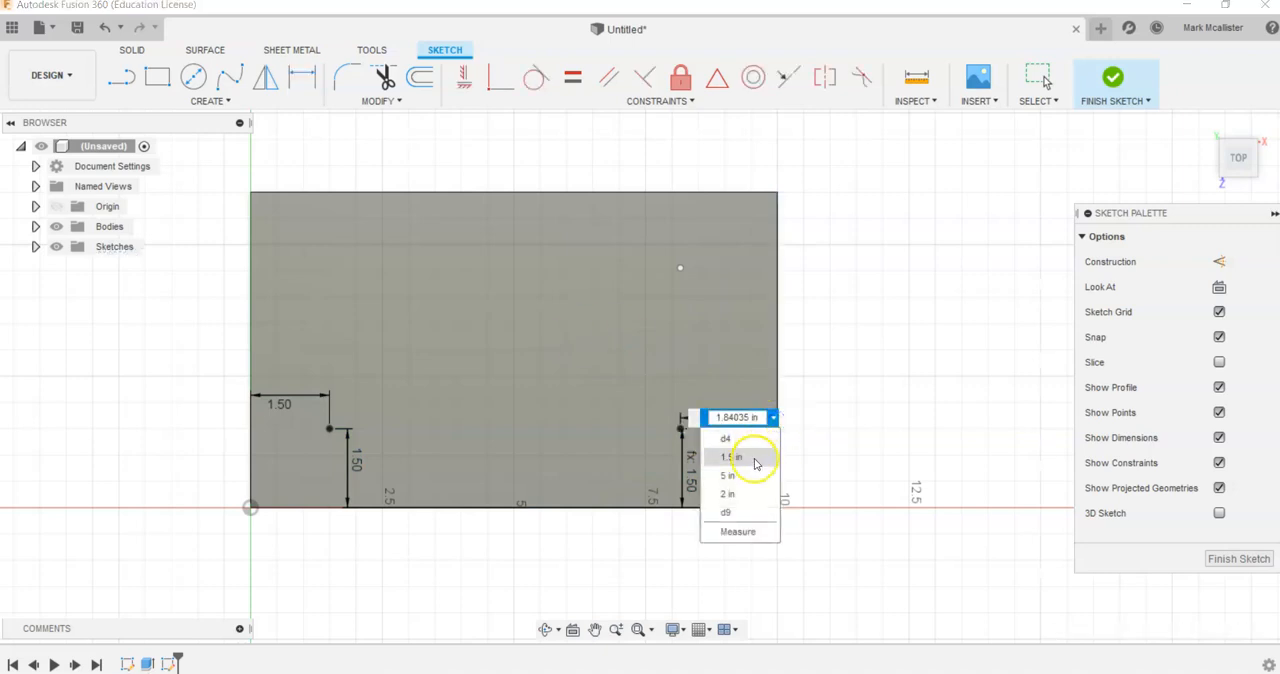
left_click(752, 455)
key("Return")
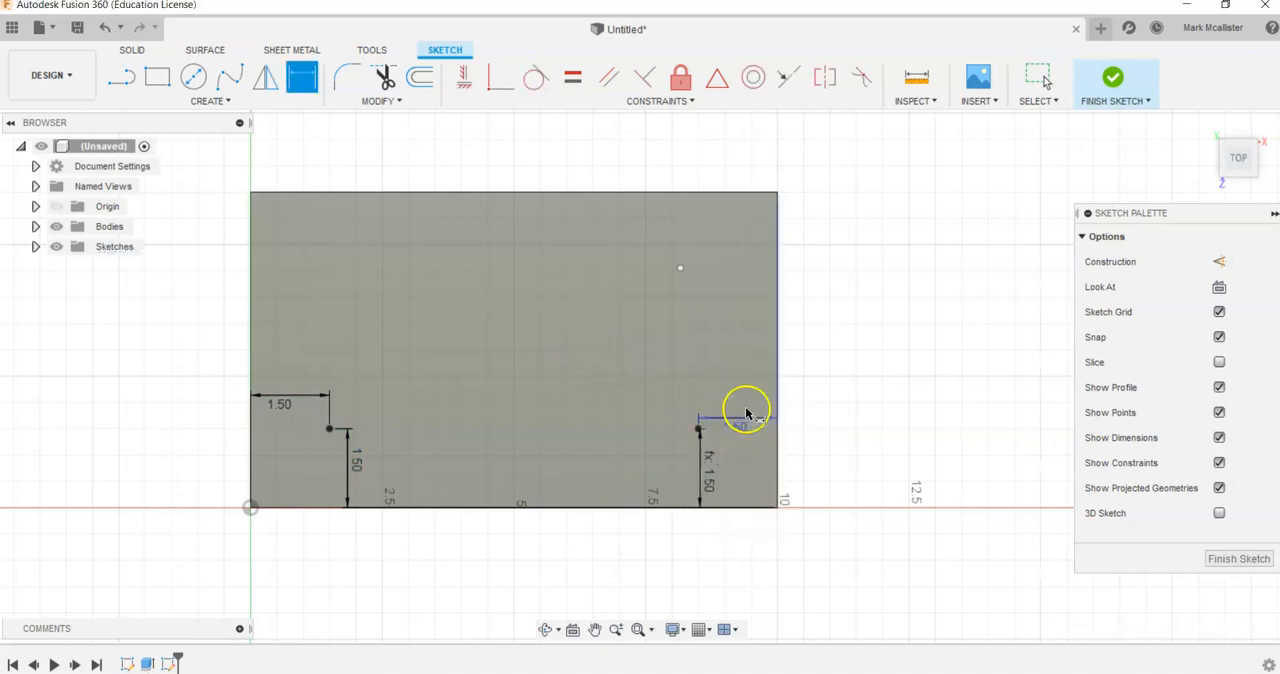
- Dimension the back-right point from the plate's right edge, linking the value to the front-right point's 1.50 in right-edge dimension
left_click(681, 270)
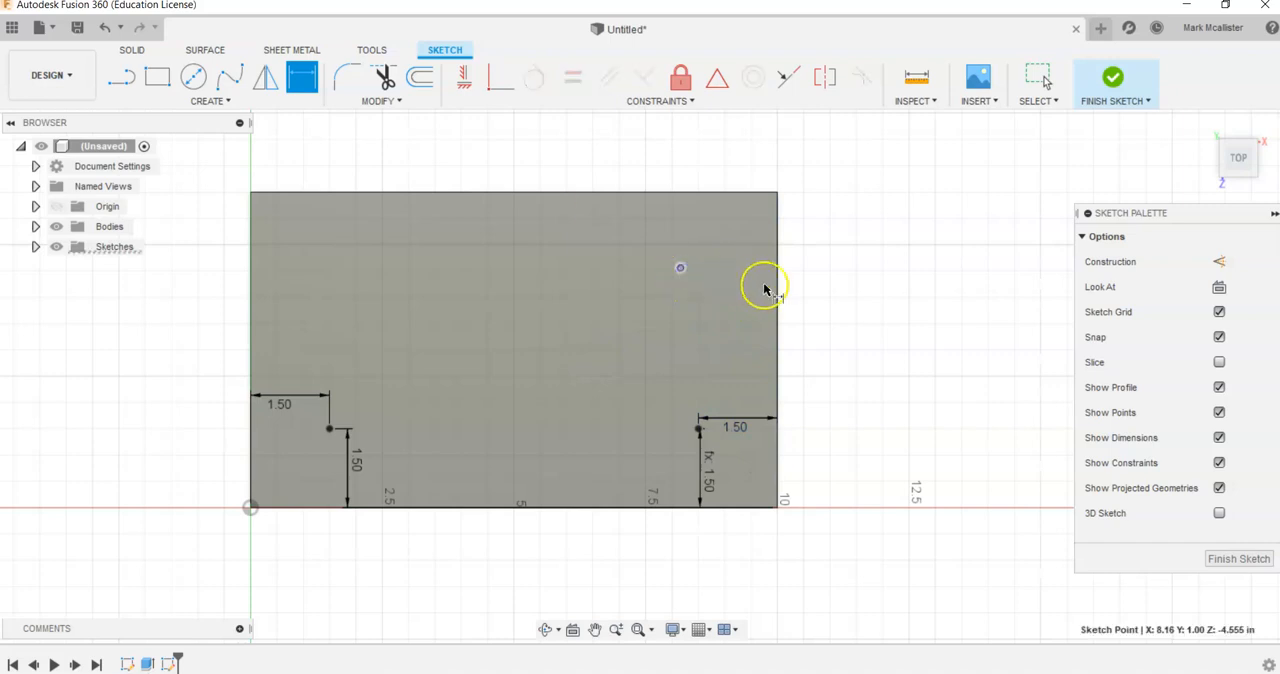
left_click(777, 284)
left_click(600, 220)
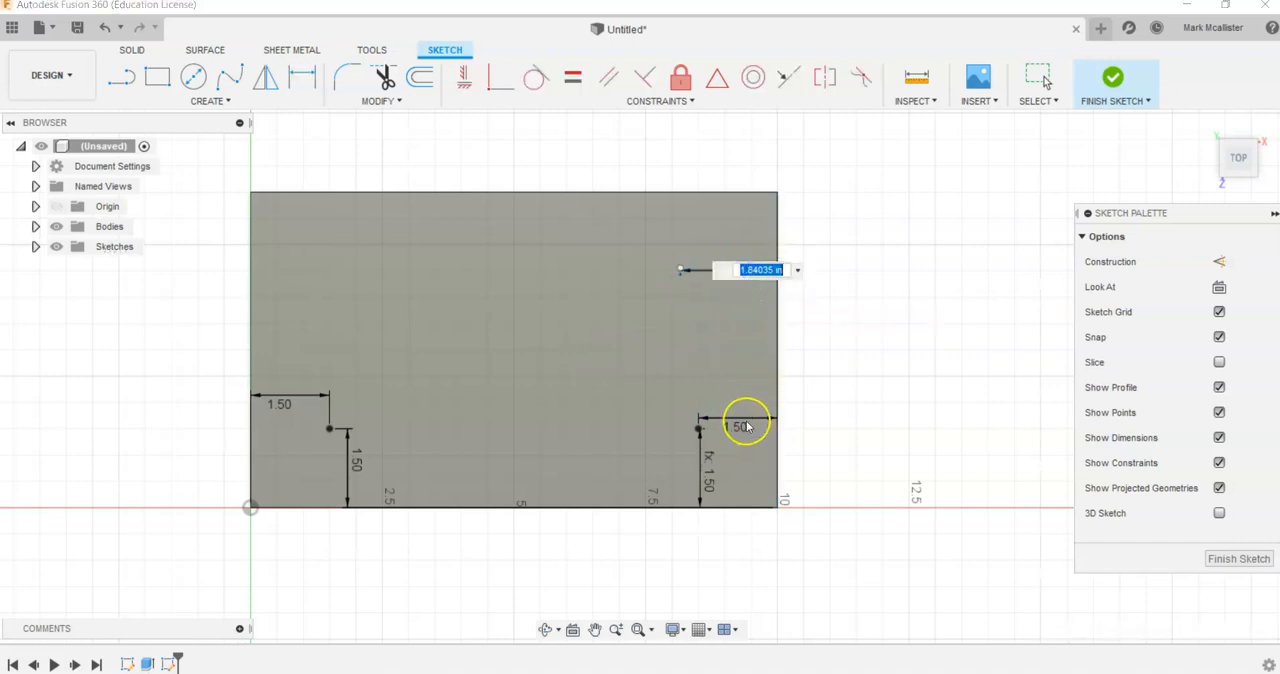
left_click(740, 428)
key("Return")
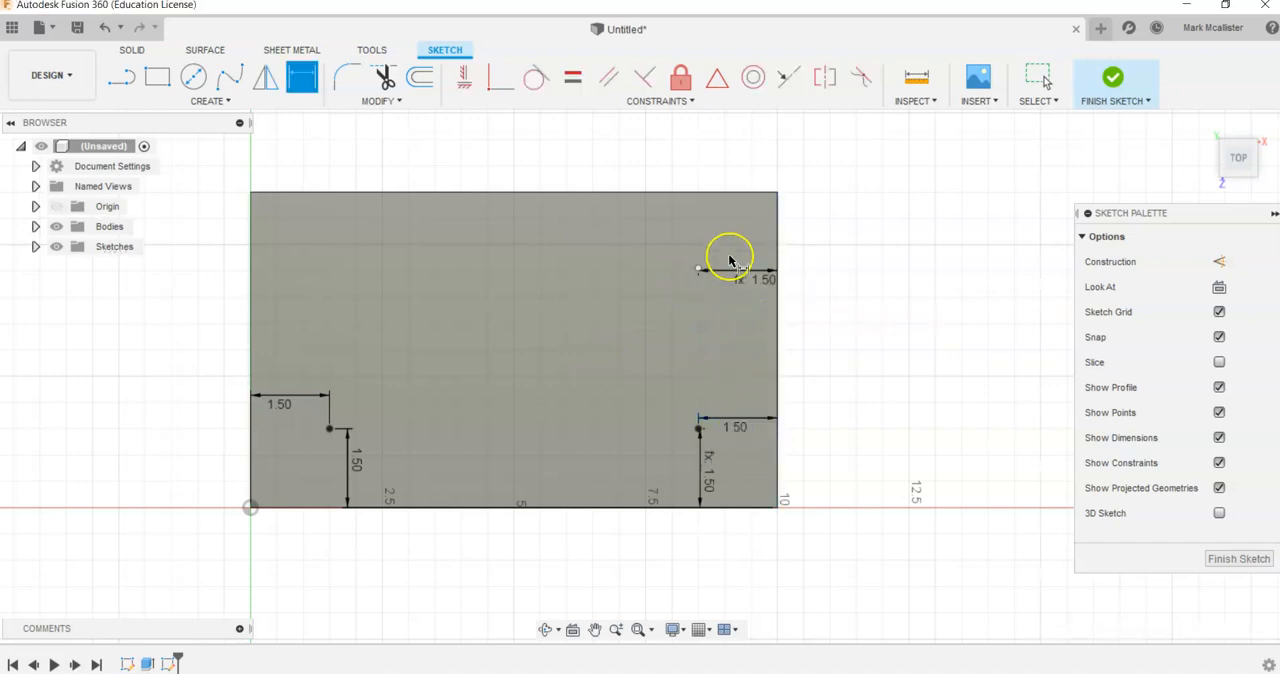
- Dimension the back-right point from the plate's back edge, linked to the front-right point's 1.50 in right-edge dimension, and finish the sketch
left_click(735, 195)
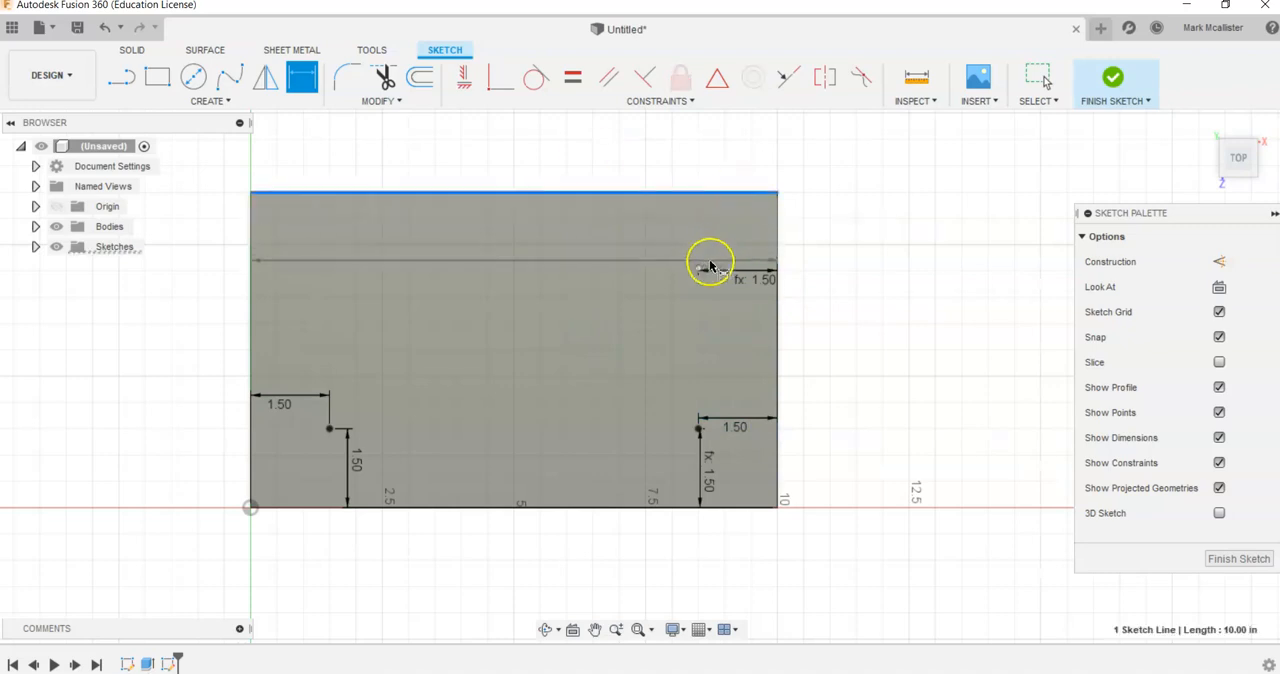
left_click(699, 268)
left_click(720, 240)
left_click(738, 427)
key("Return")
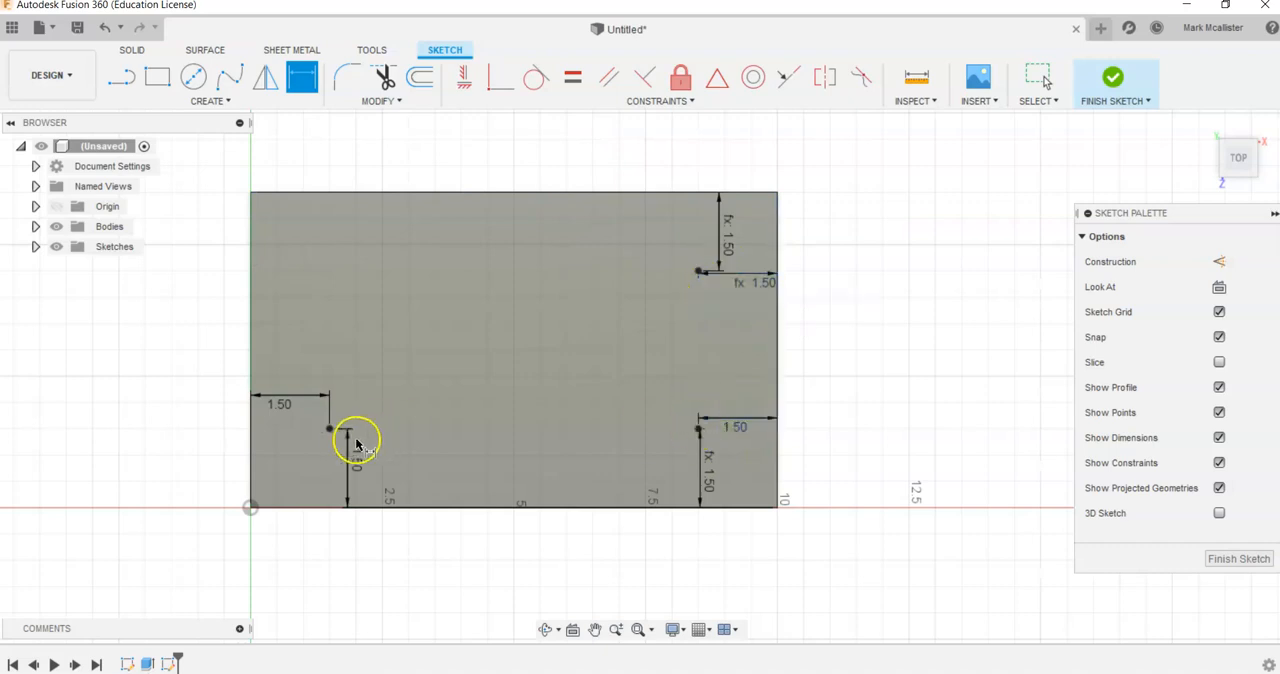
right_click(162, 355)
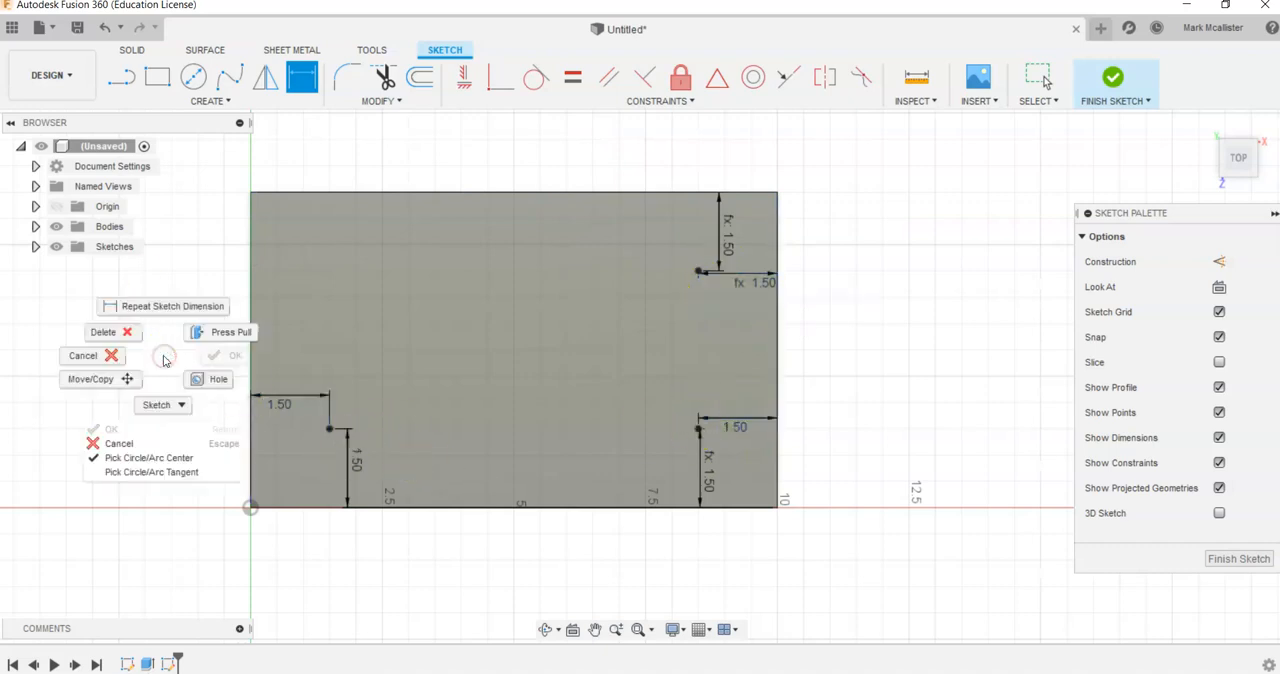
left_click(163, 355)
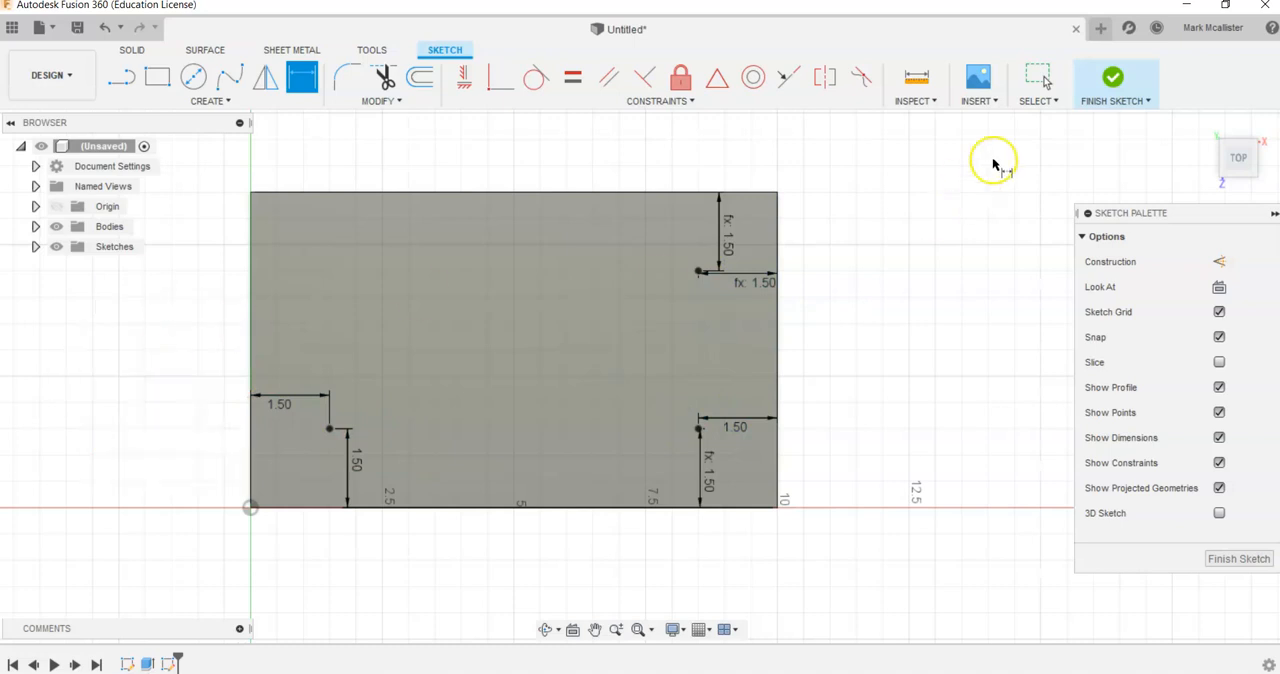
left_click(1111, 78)
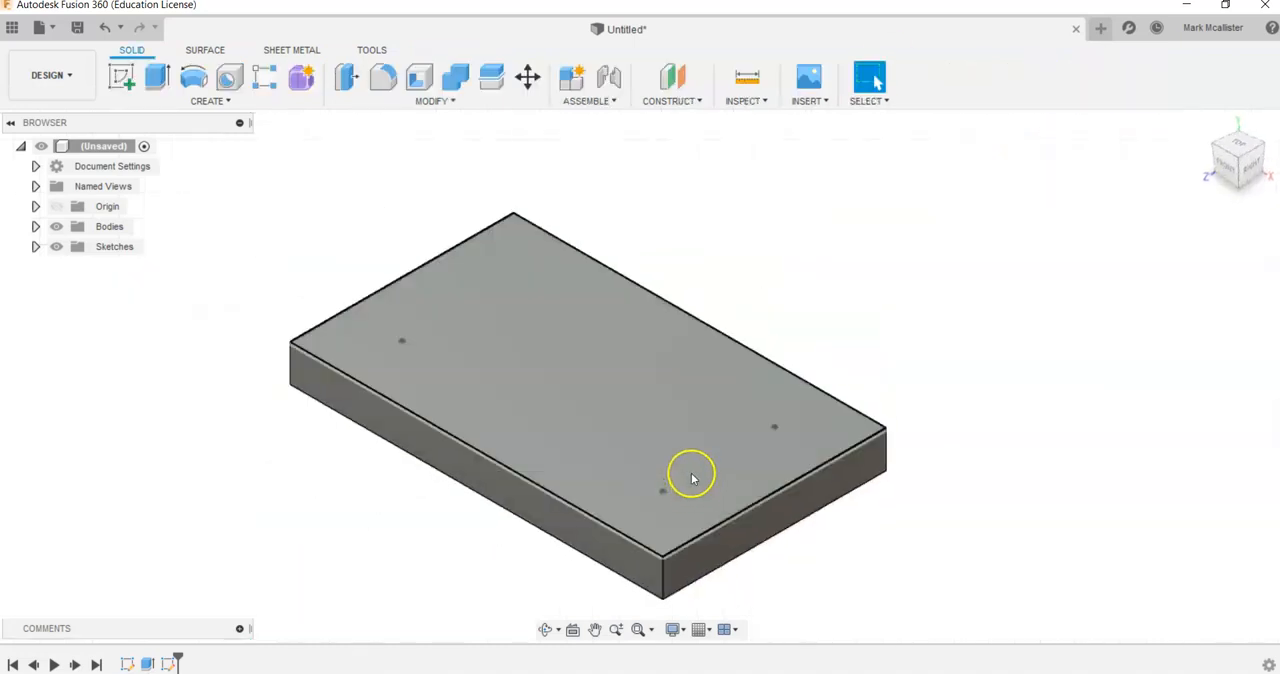
- Start a Hole feature placed on all three sketch points of the plate's top face
scroll(660, 500, "up", 5)
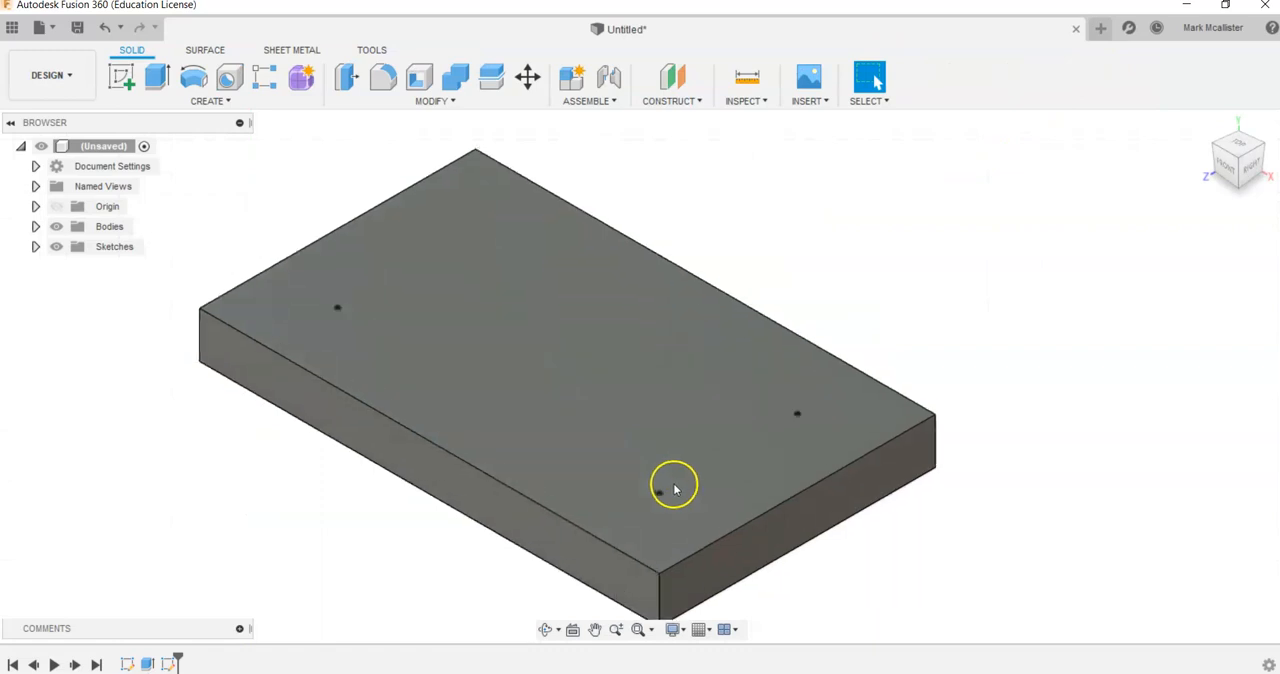
scroll(620, 510, "down", 5)
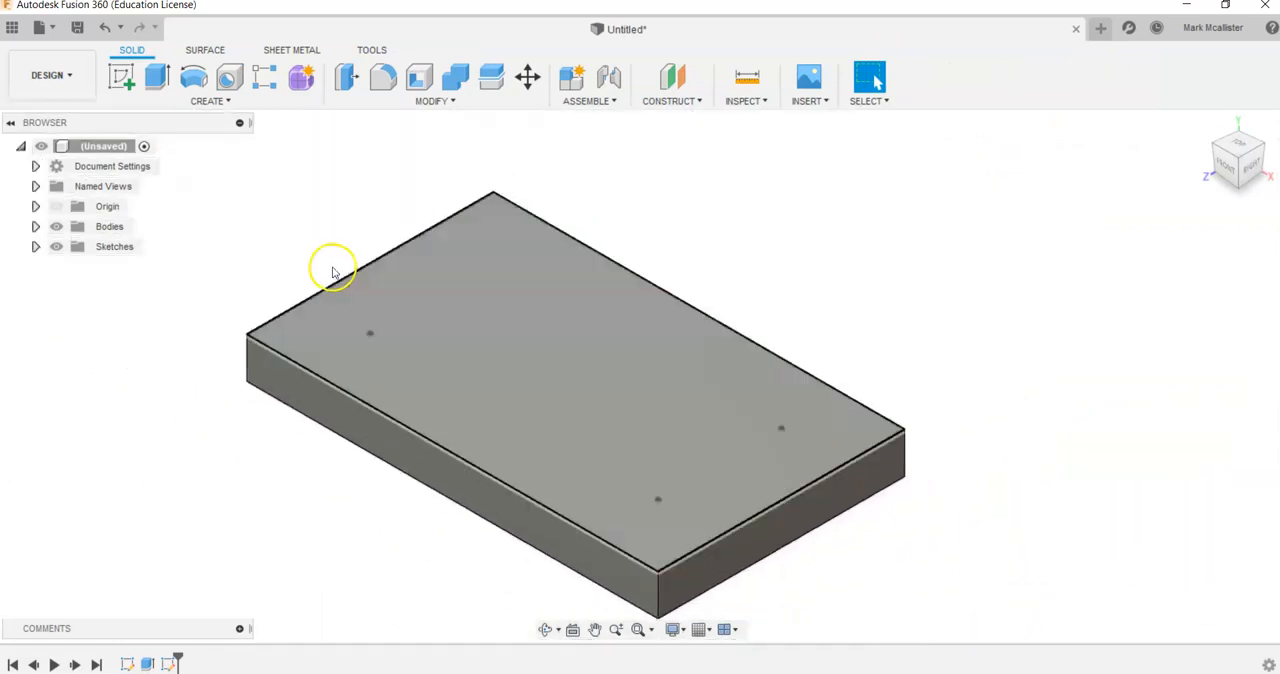
middle_click(314, 233)
middle_click(316, 233)
middle_click_drag(316, 233, 315, 216)
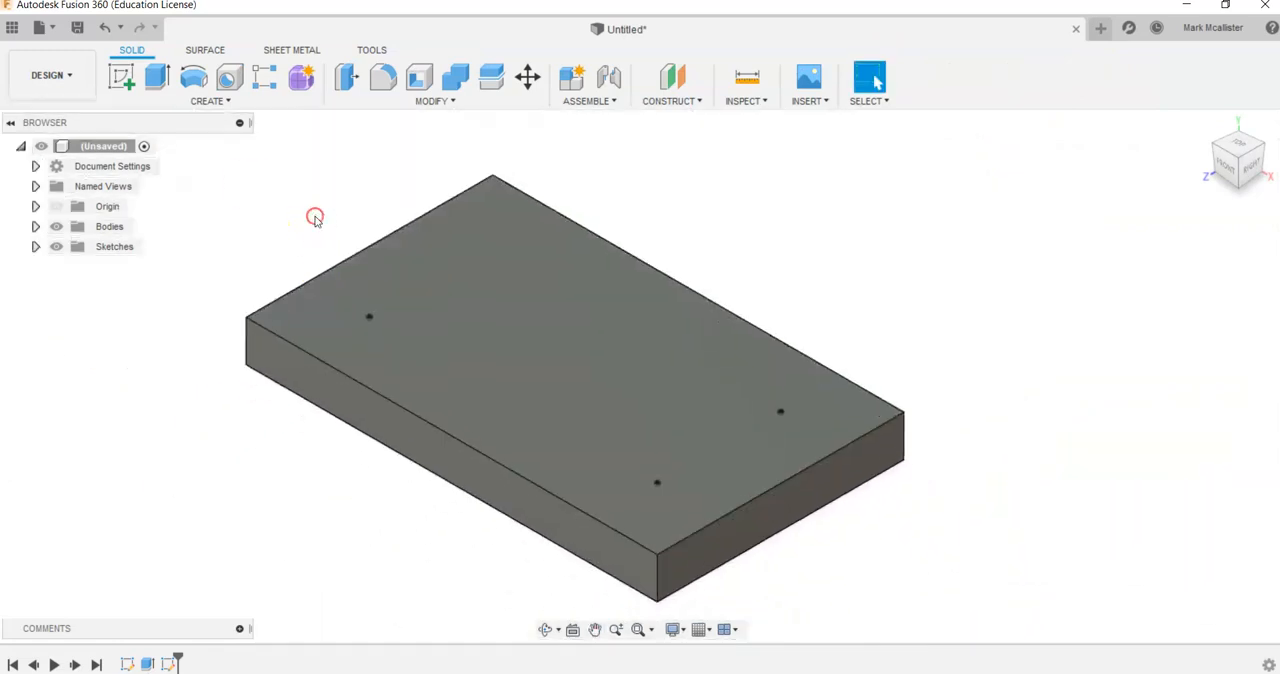
left_click(229, 77)
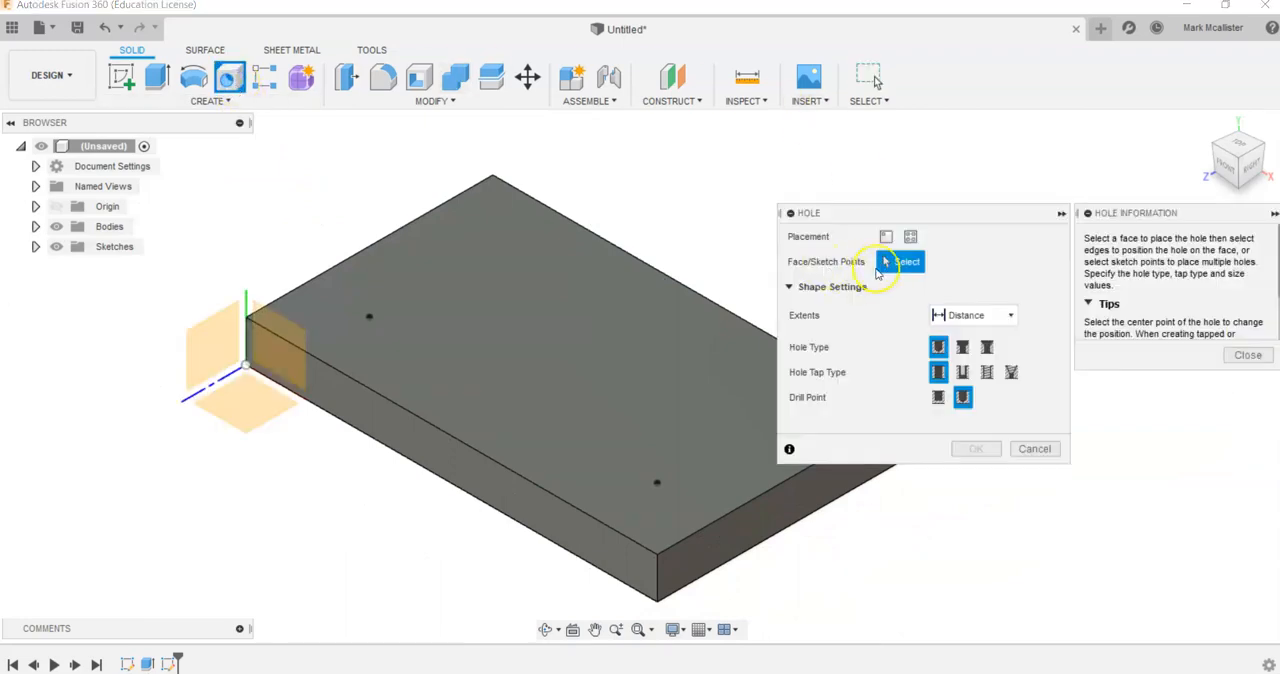
middle_click_drag(731, 228, 591, 188)
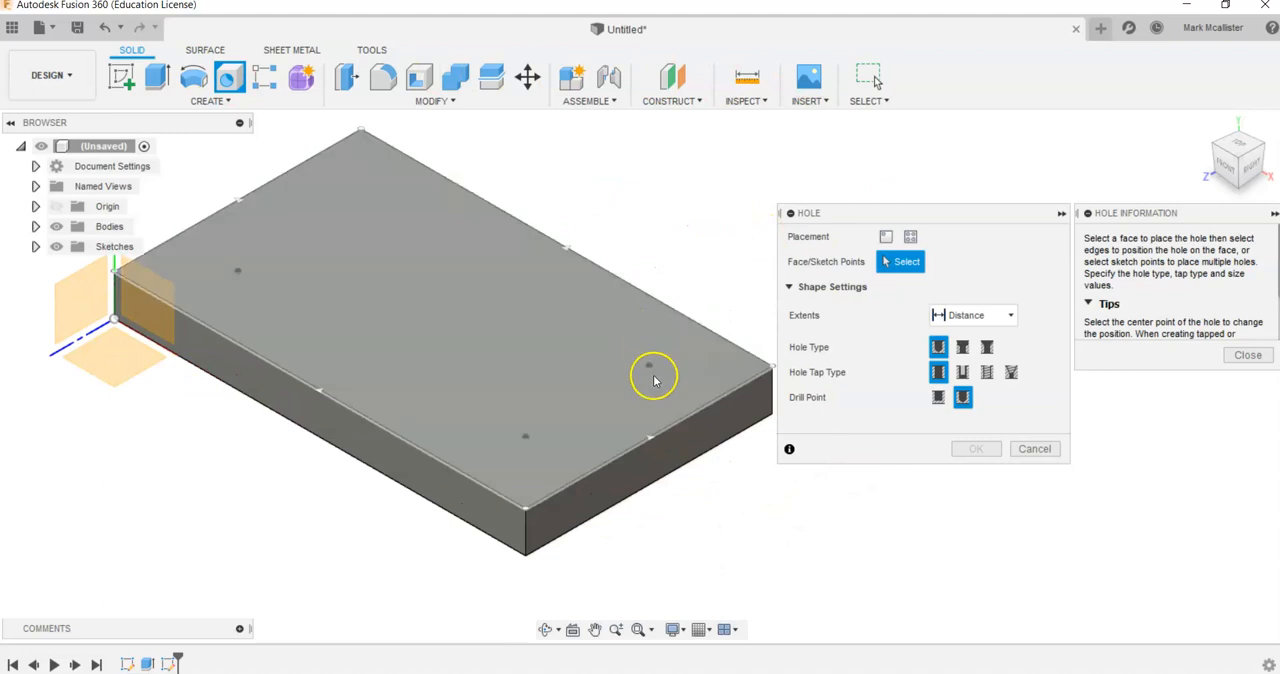
left_click(649, 366)
left_click(525, 436)
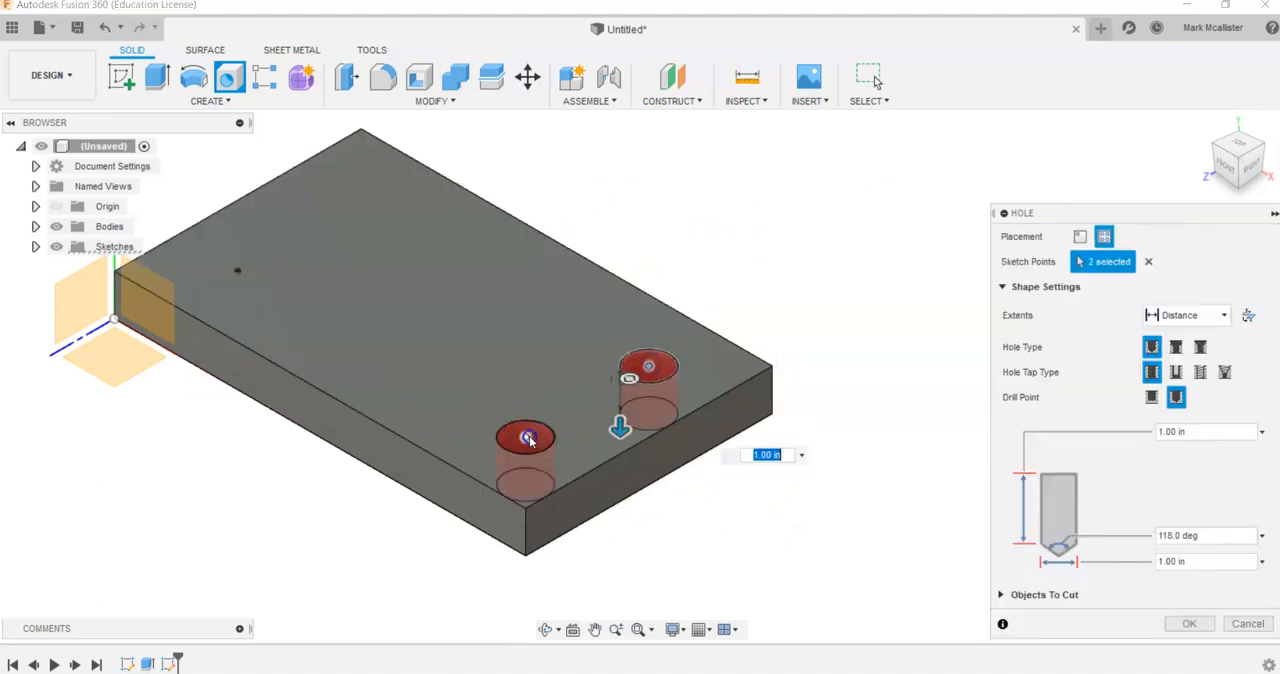
left_click(238, 271)
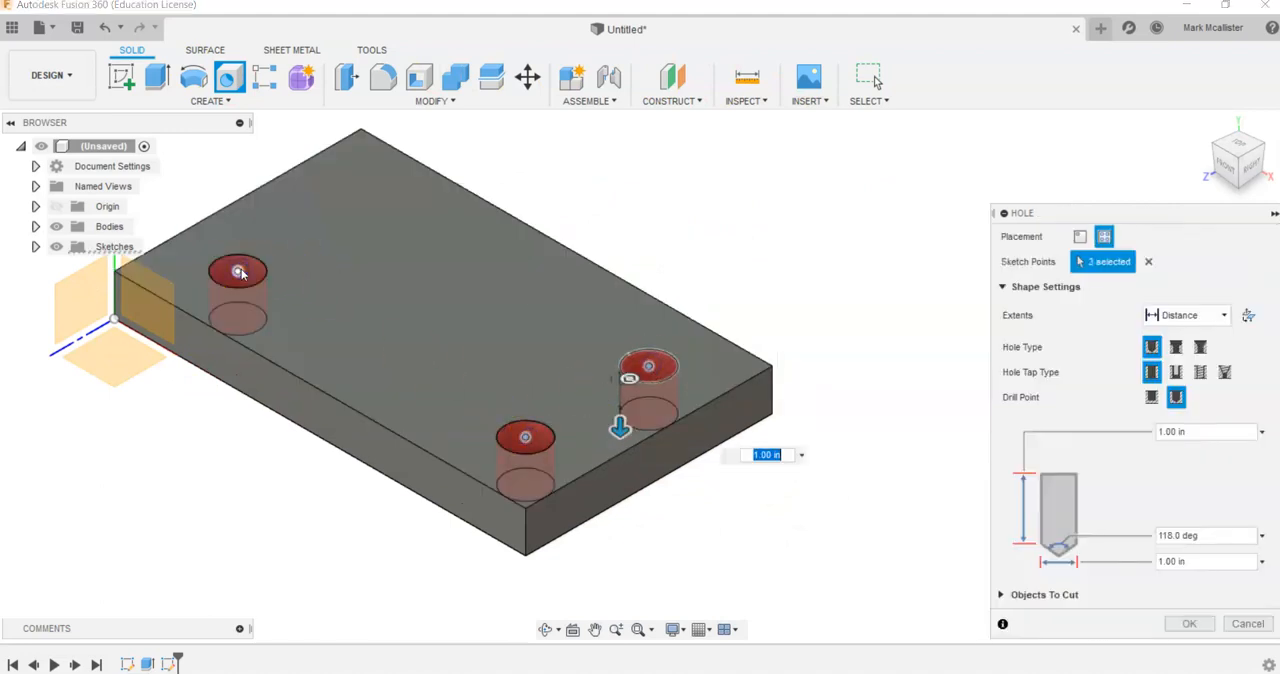
left_click_drag(1135, 224, 1063, 167)
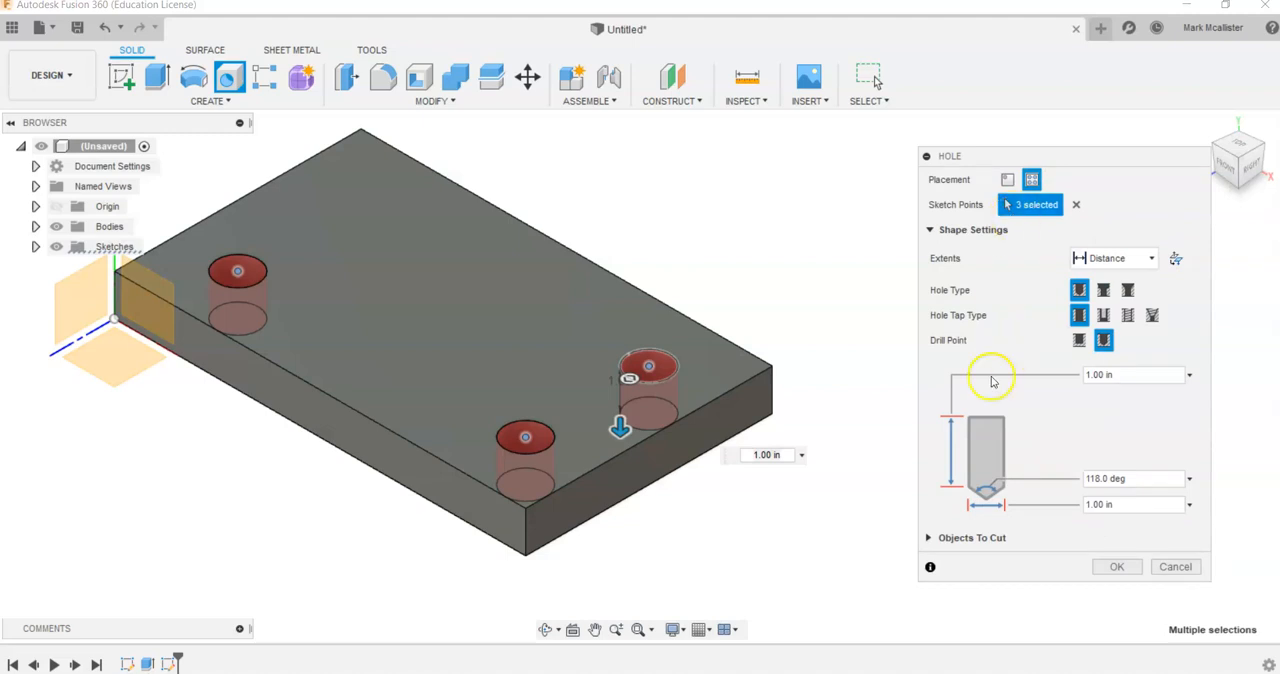
- Check the holes in the Photos reference drawing, and back in Fusion 360 create the three 1.00 in diameter holes with extents set to All
left_click(885, 666)
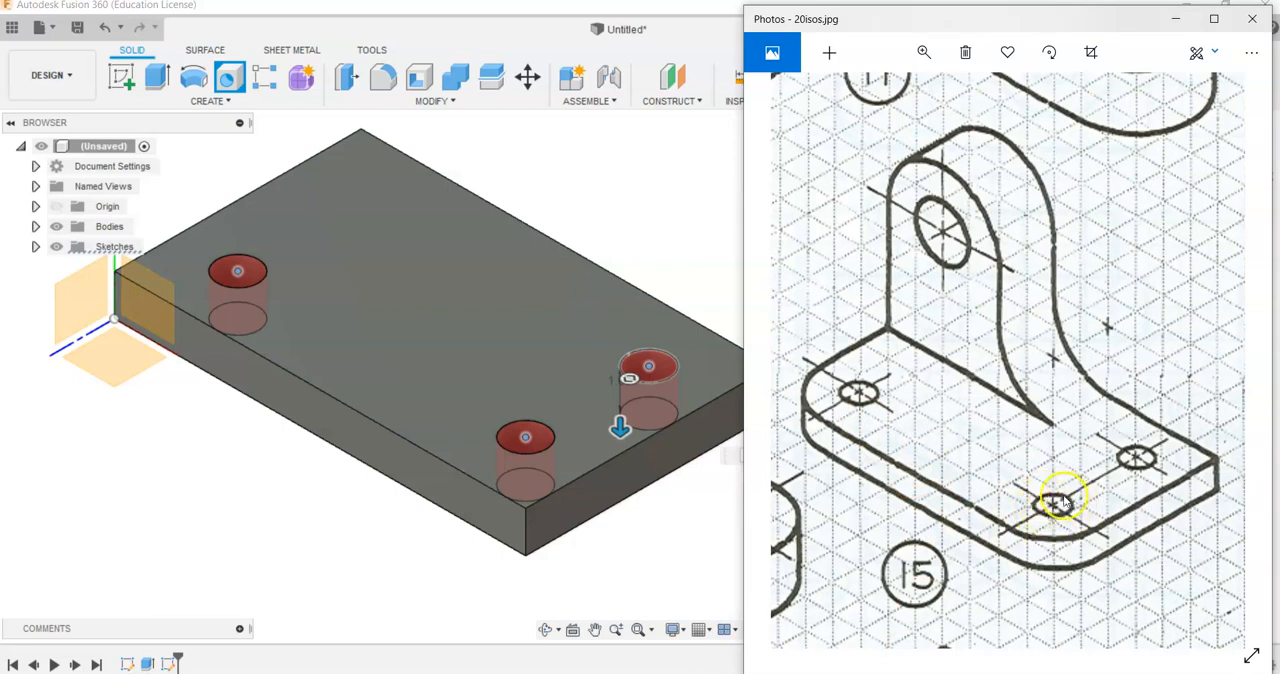
key("alt+Tab")
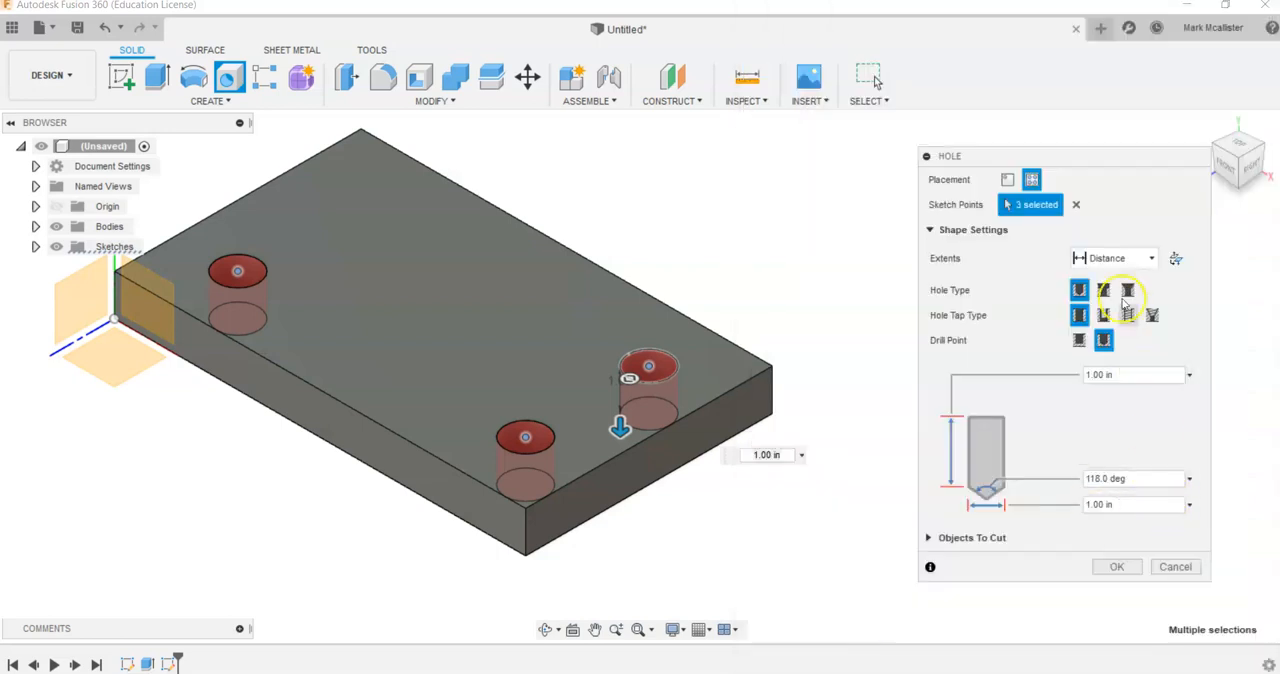
left_click(1112, 258)
left_click(1100, 323)
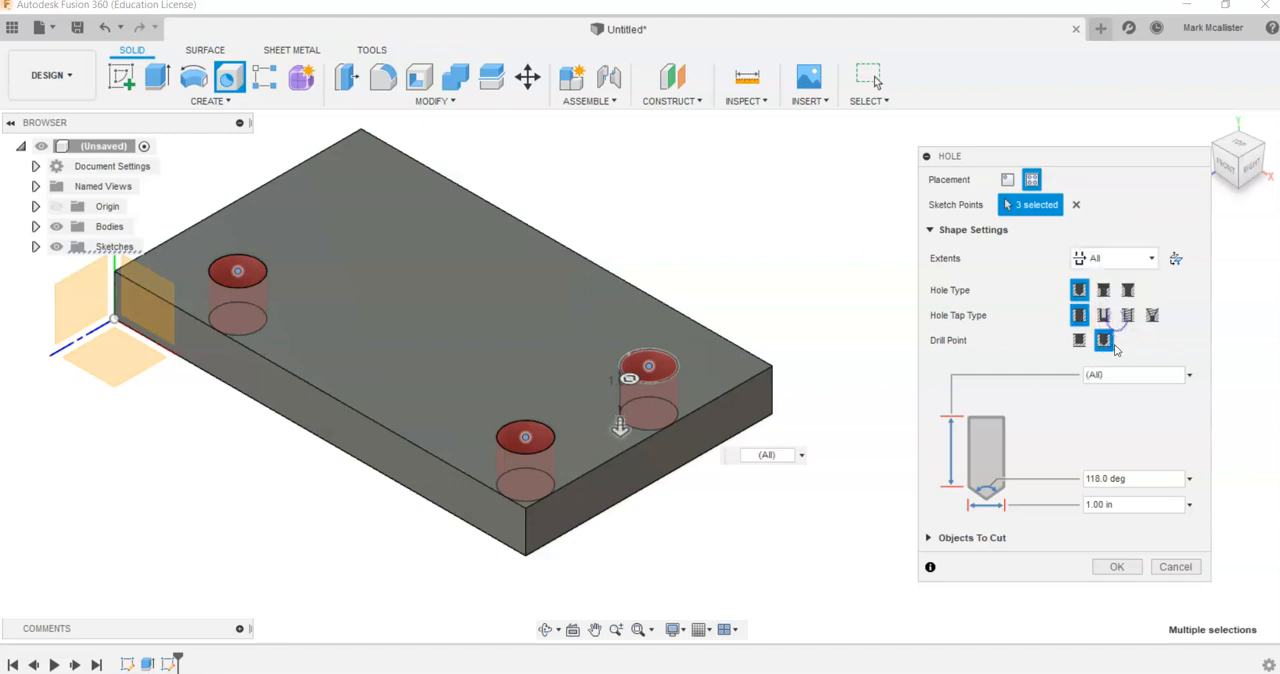
left_click(1155, 566)
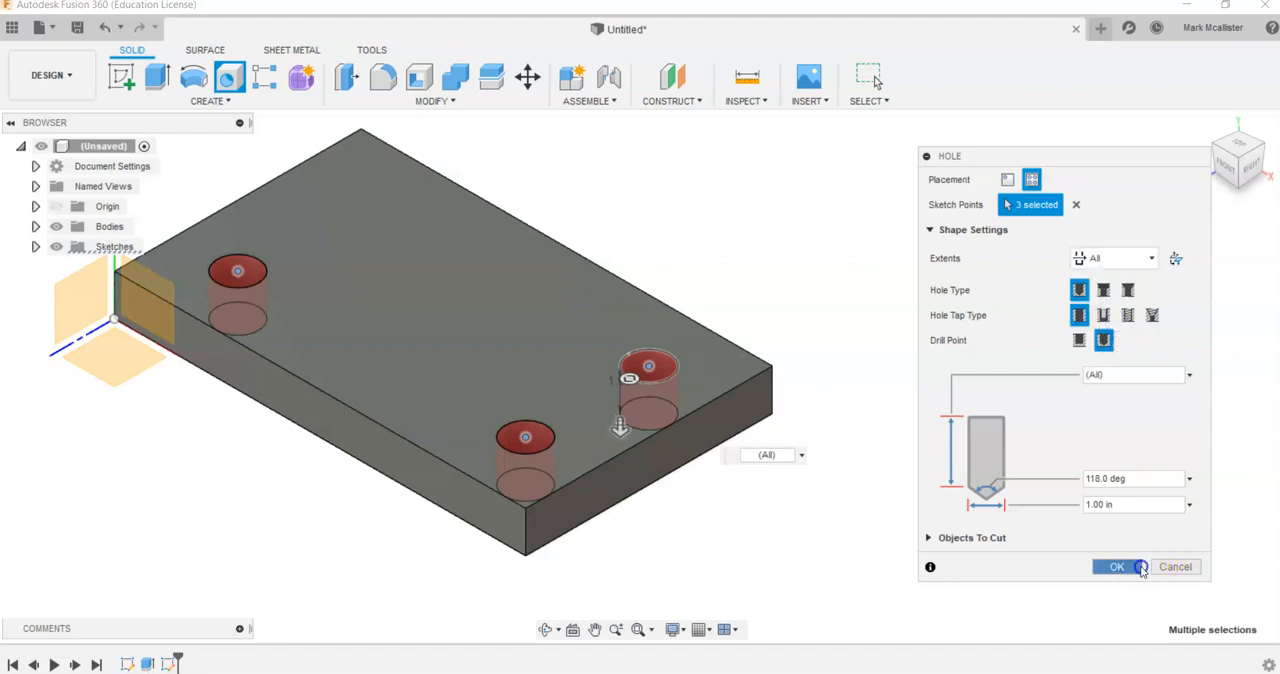
left_click(1245, 133)
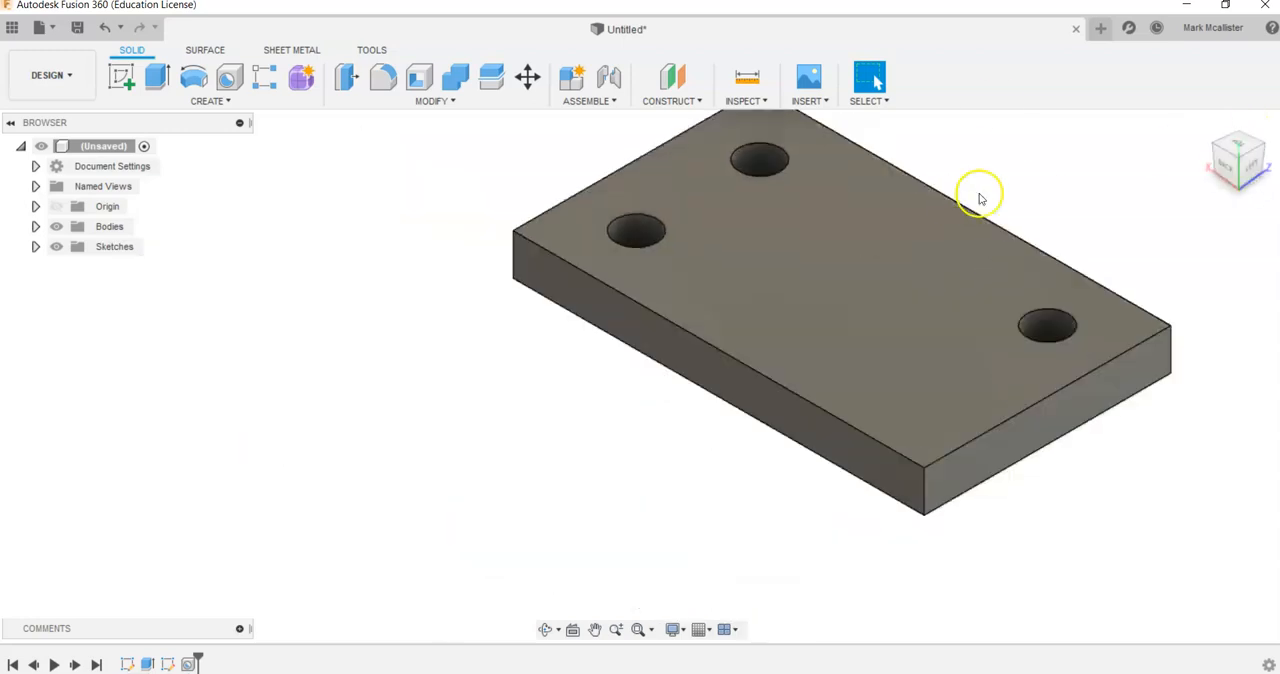
left_click(1245, 183)
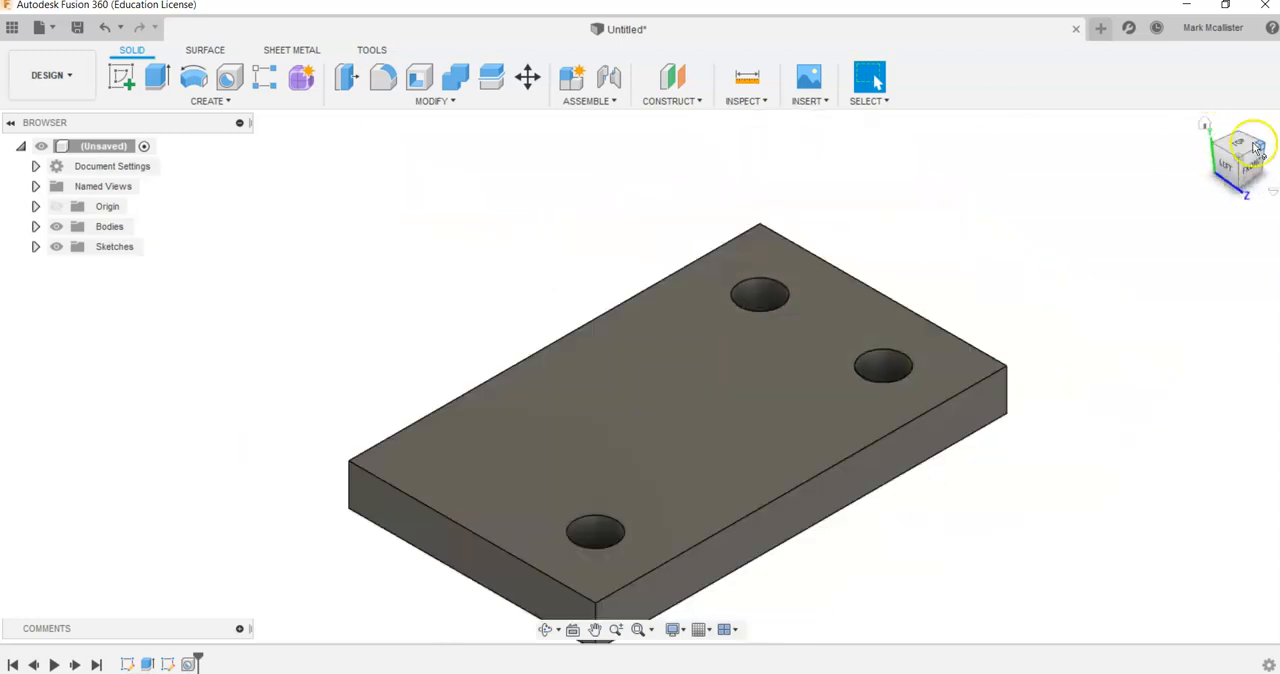
left_click(1236, 176)
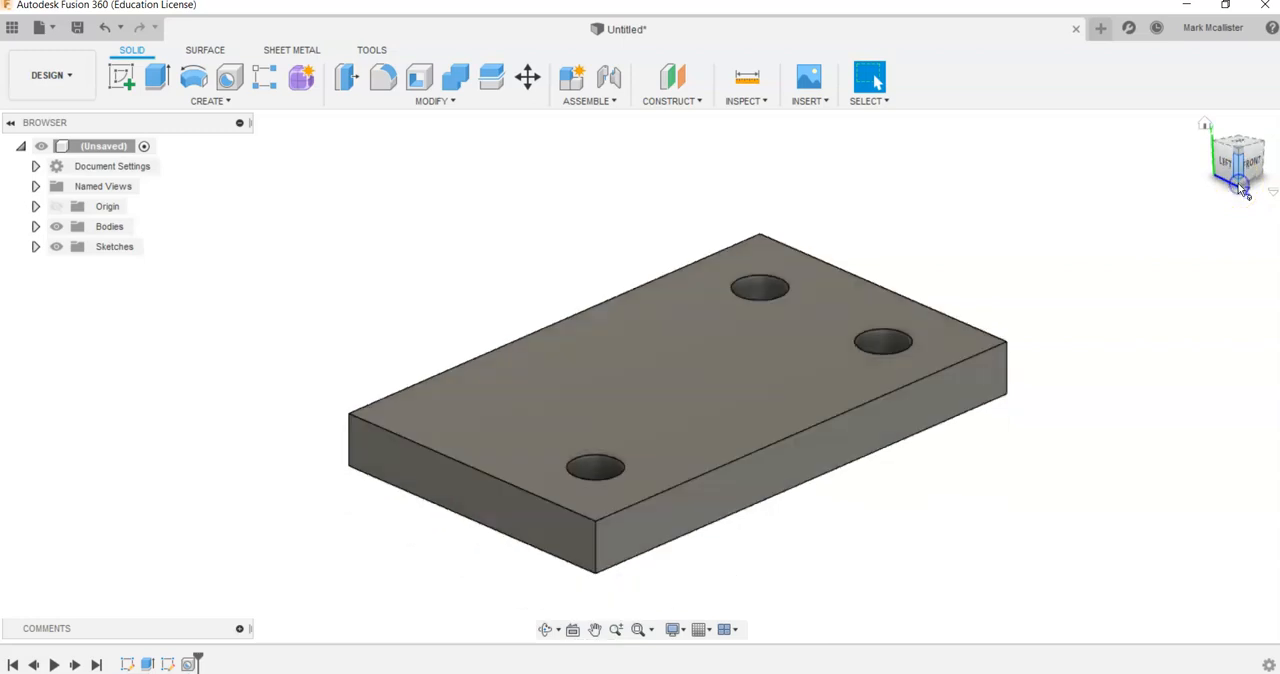
mouse_move(1243, 168)
left_mouse_down()
mouse_move(1231, 91)
mouse_move(1234, 291)
mouse_move(1234, 89)
left_mouse_up()
- Check the rounded corners in the Photos reference drawing, and back in Fusion 360 fillet the plate's two front vertical corner edges with a 1.5 in radius
left_click(1208, 127)
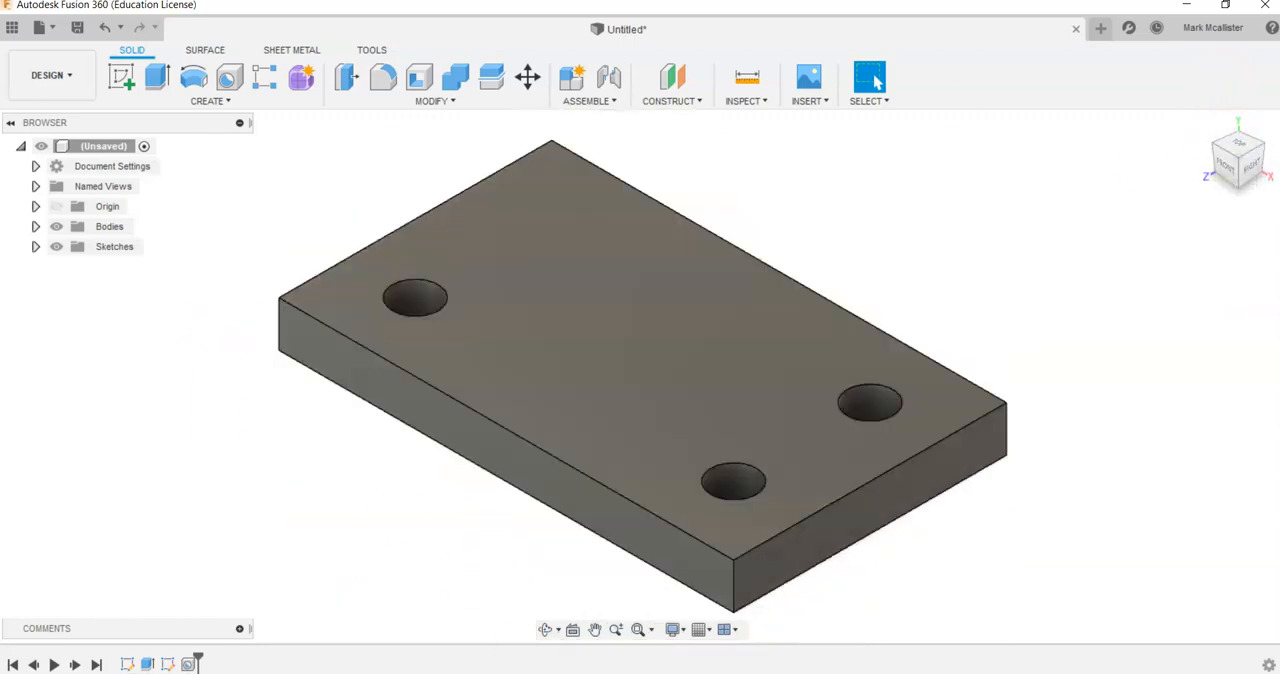
key("alt+Tab")
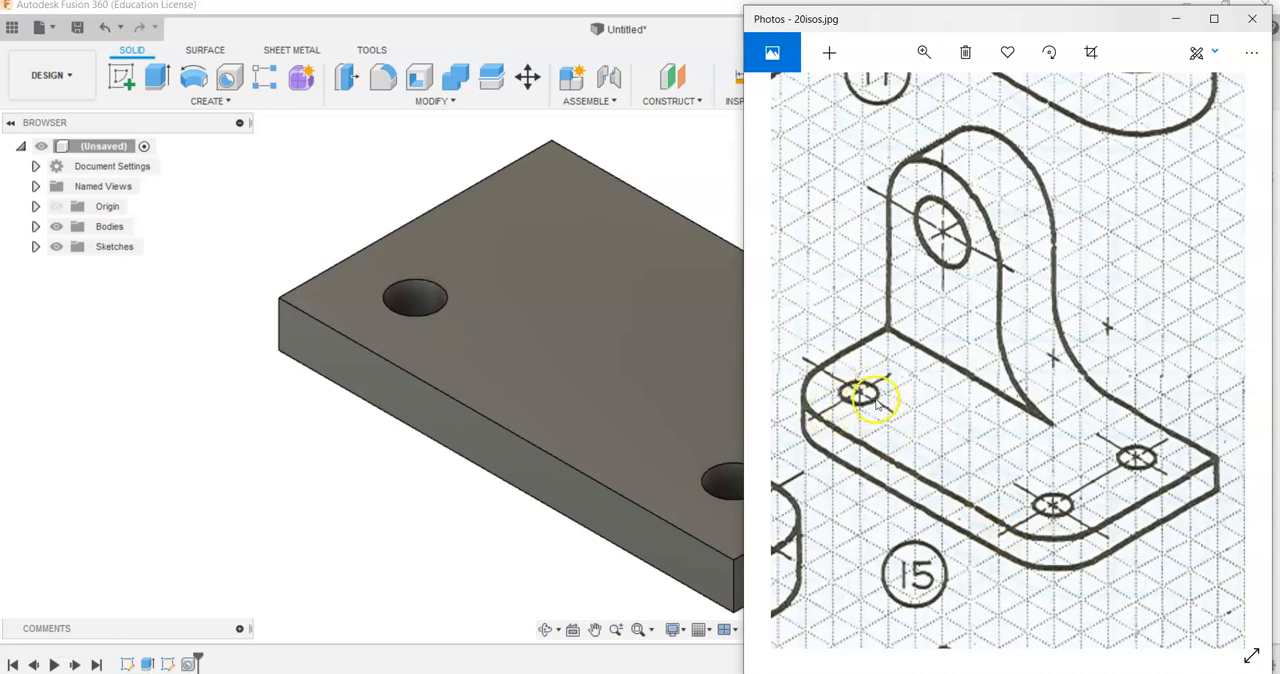
left_click(349, 190)
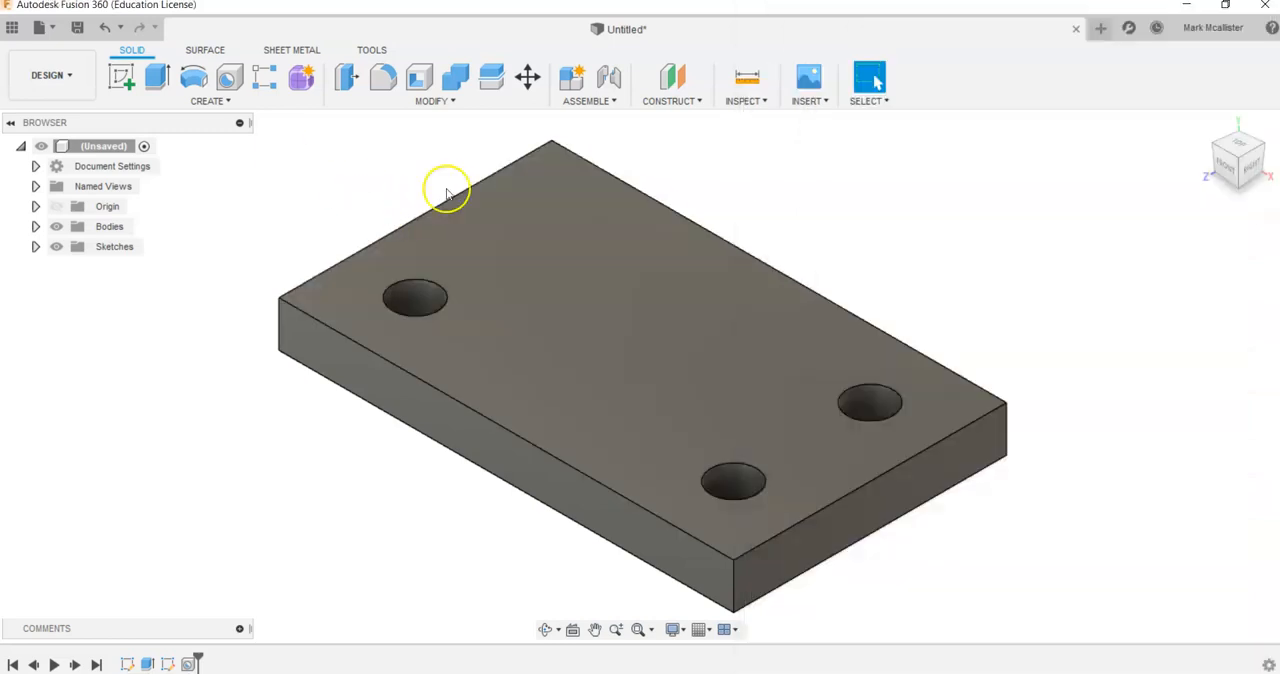
left_click(398, 77)
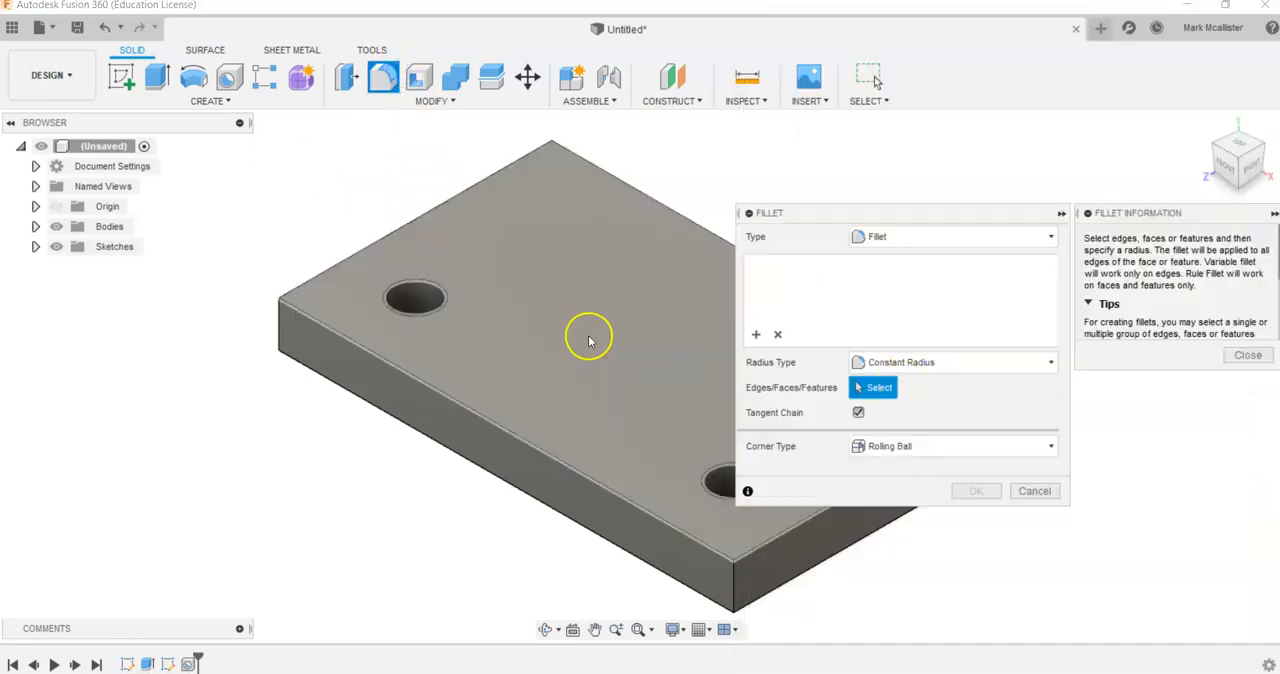
left_click(283, 327)
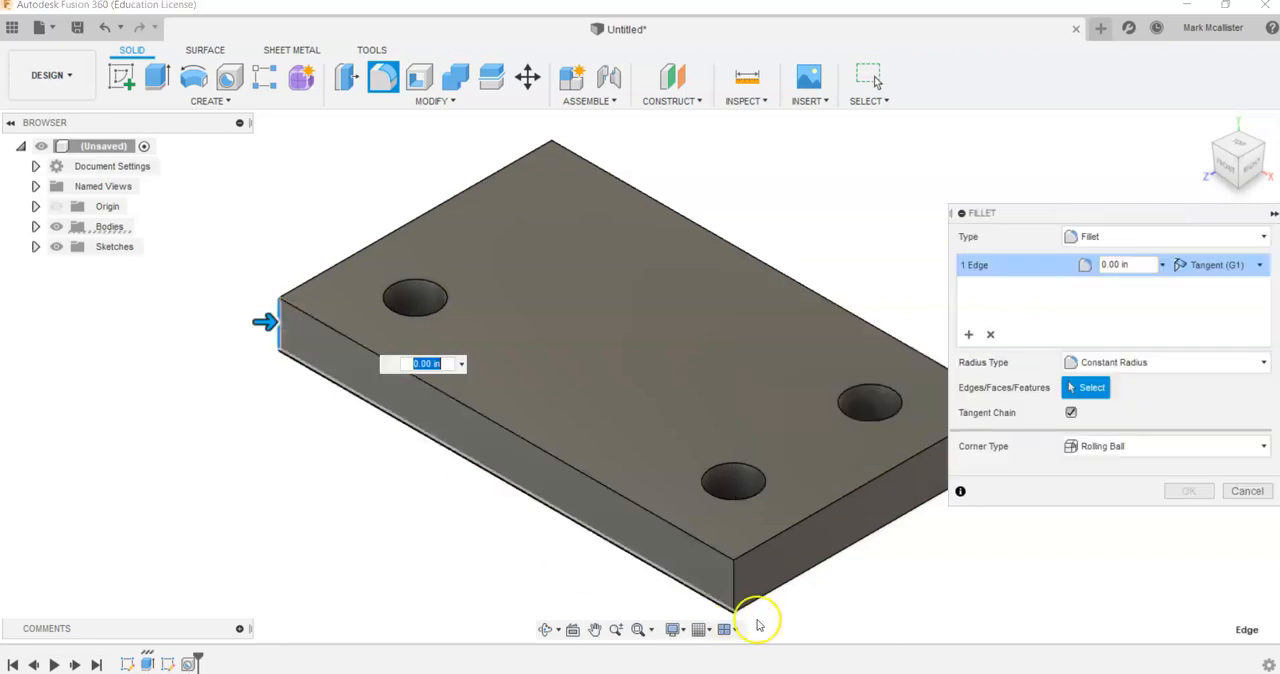
left_click(734, 588)
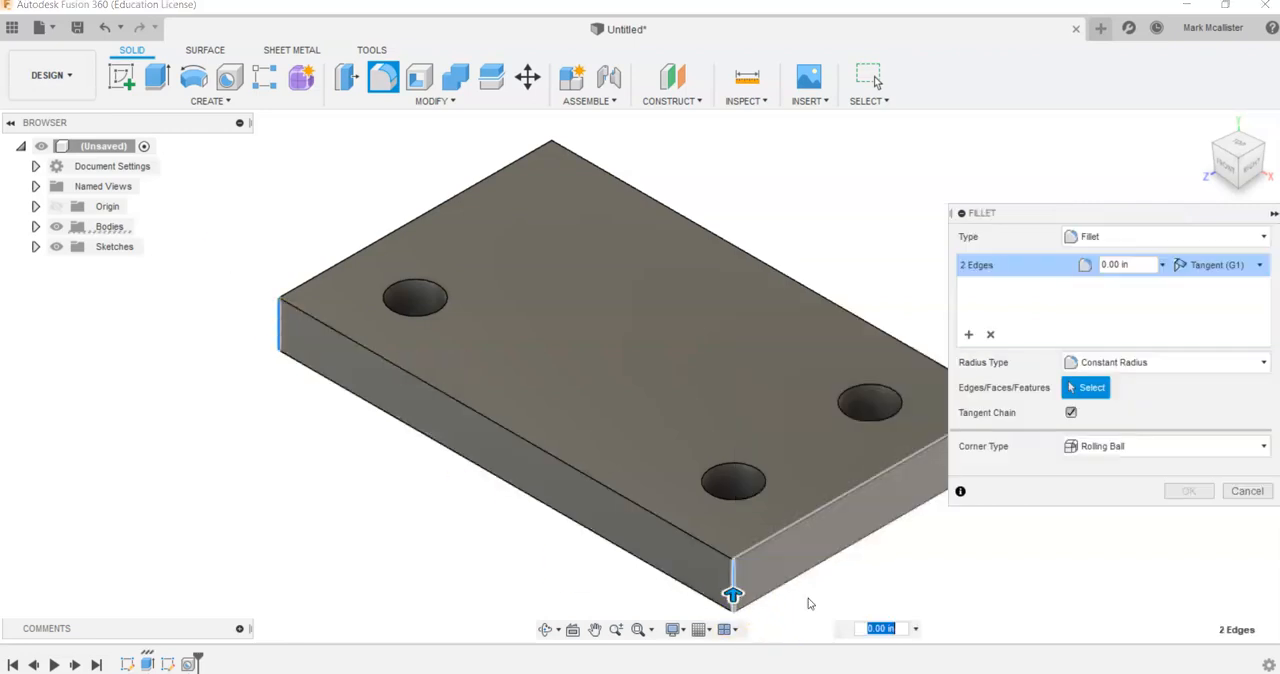
type("1.5")
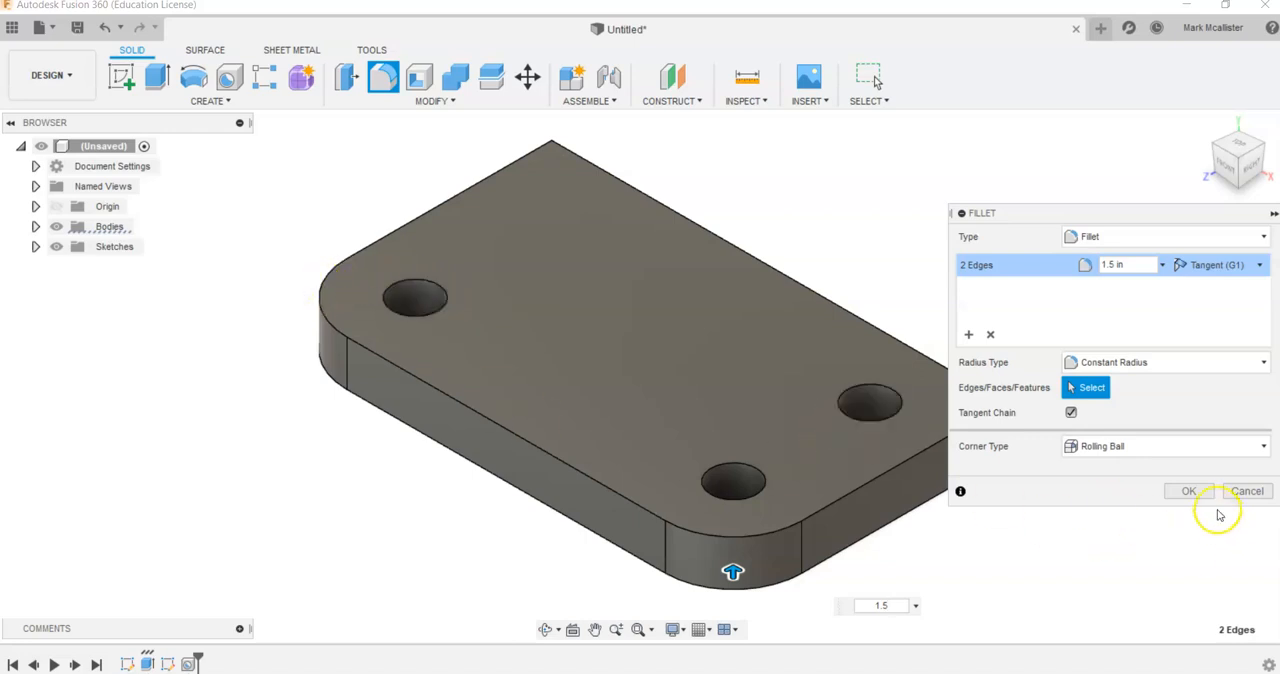
left_click(1190, 491)
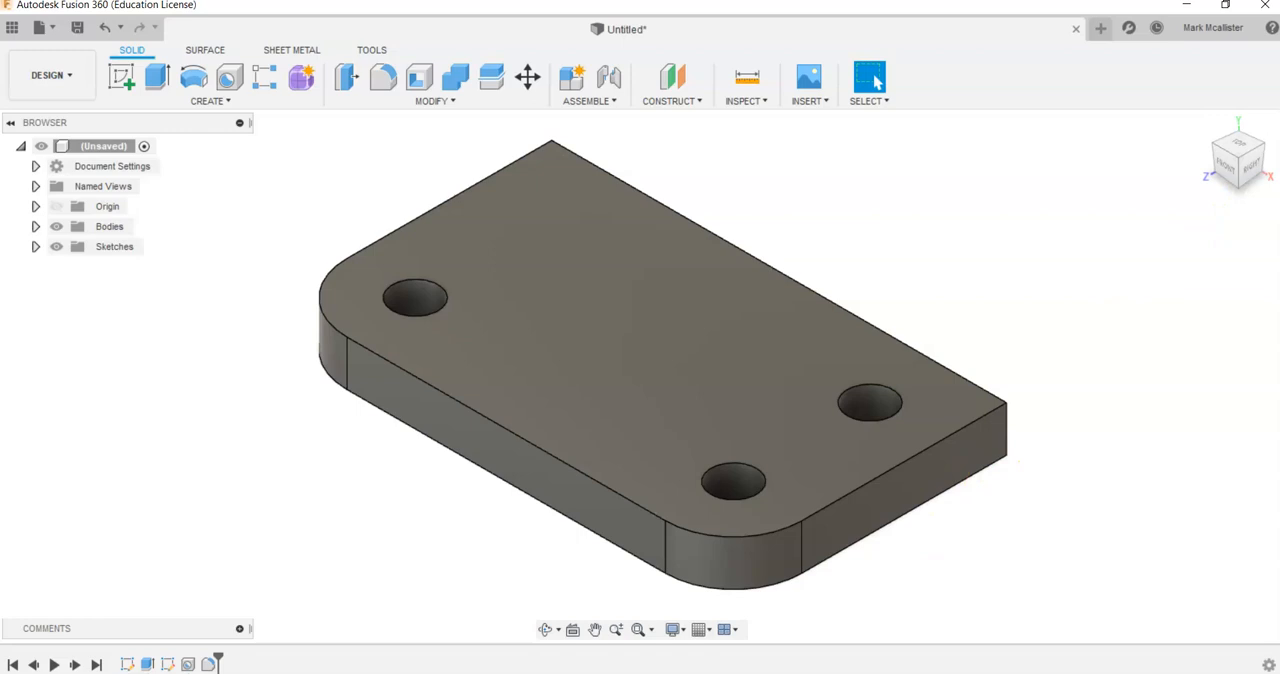
- Check the upright in the Photos drawing, and in Fusion 360 sketch a 4 by 2 in rectangle on the plate's top face from its back-left corner
key("alt+Tab")
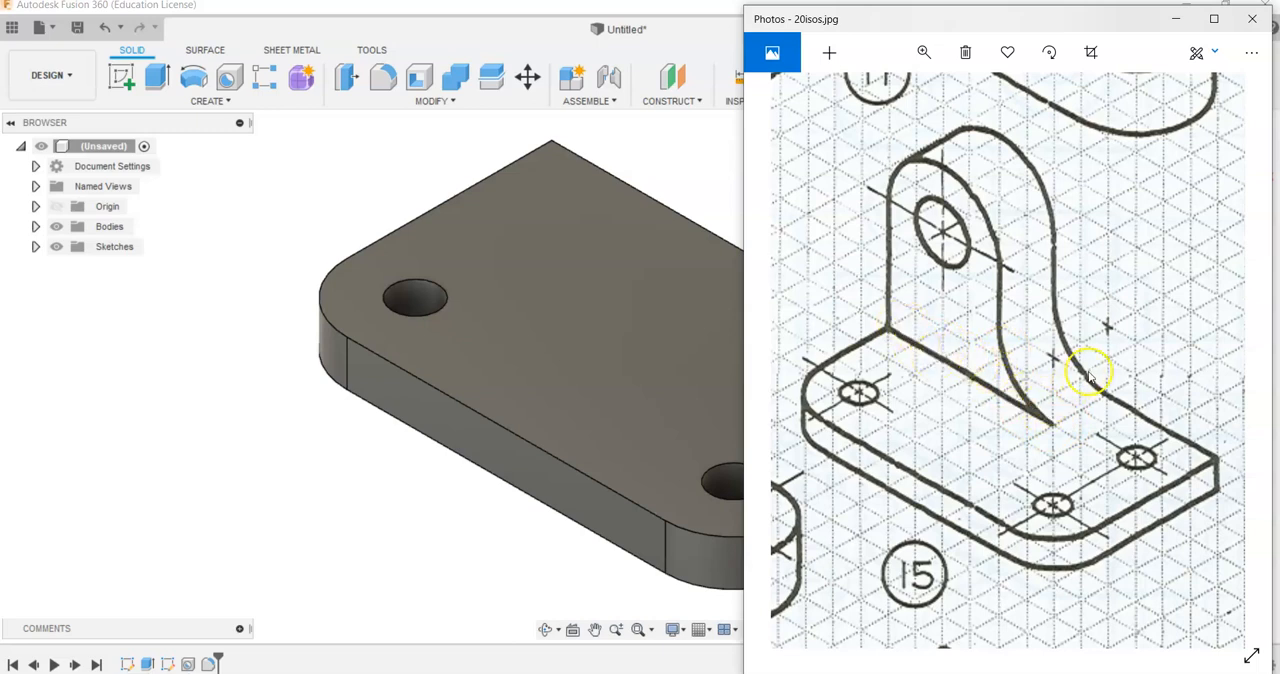
left_click(511, 168)
left_click(121, 77)
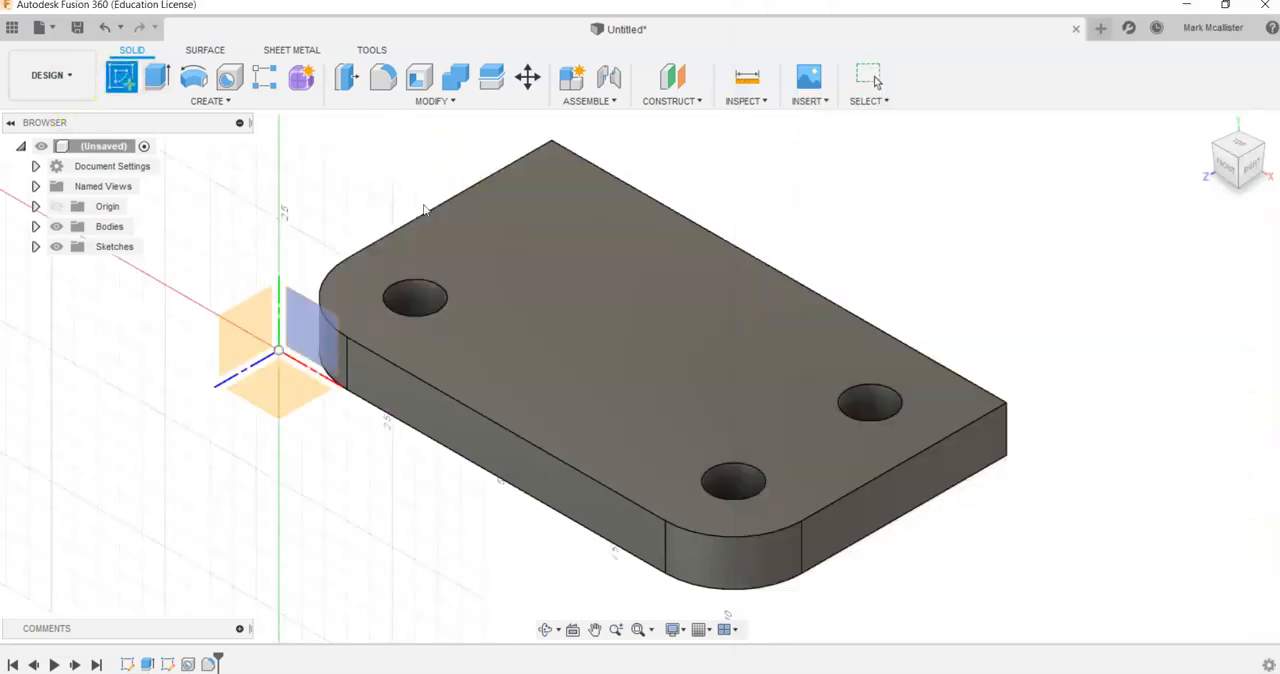
left_click(606, 266)
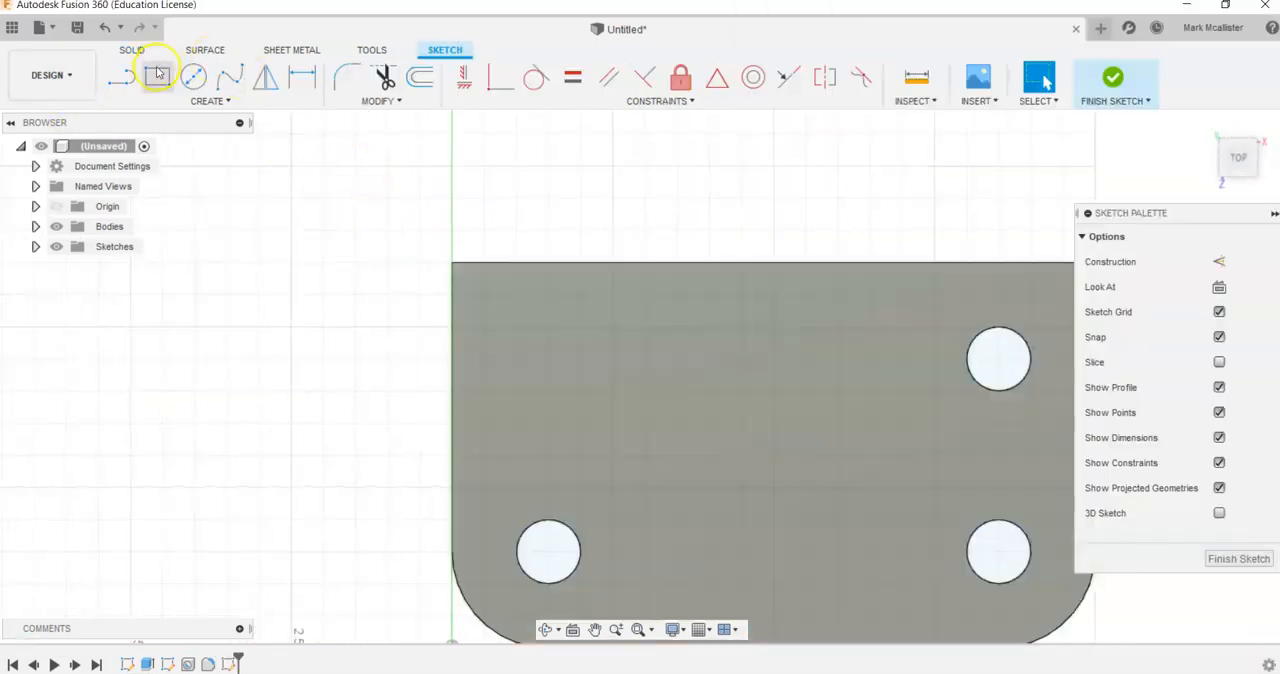
left_click(157, 75)
left_click(453, 263)
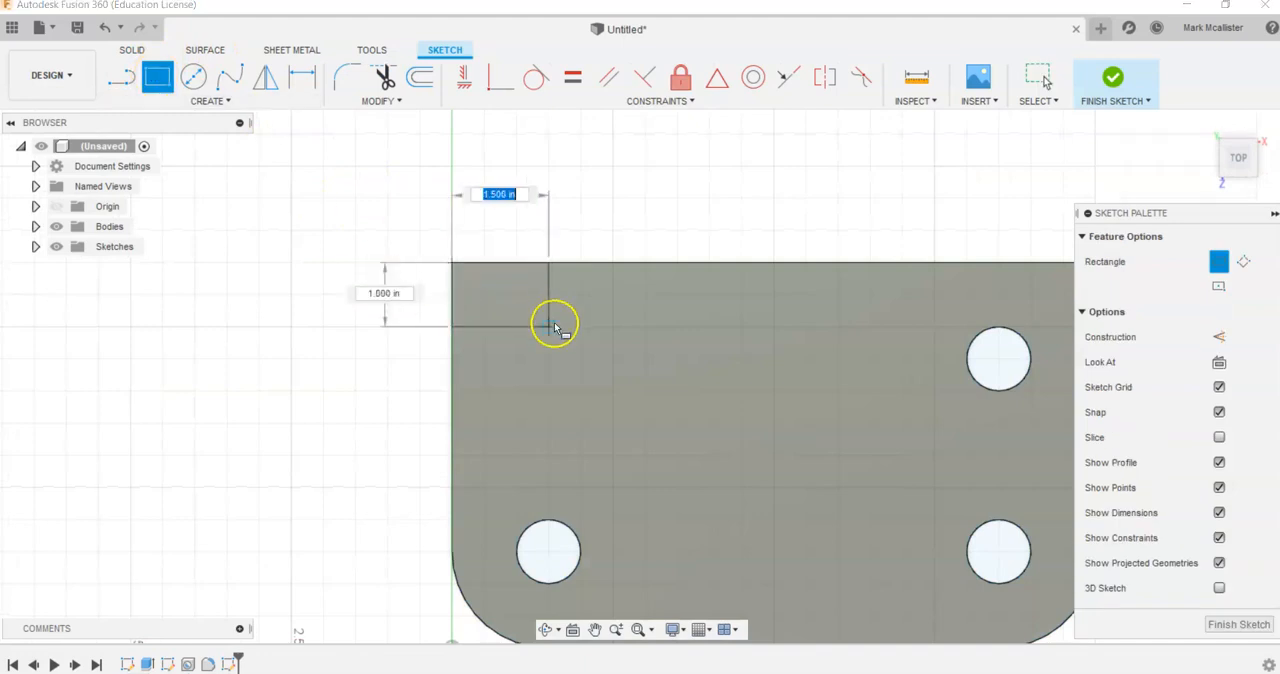
type("4")
key("Tab")
type("2")
key("Tab")
key("Return")
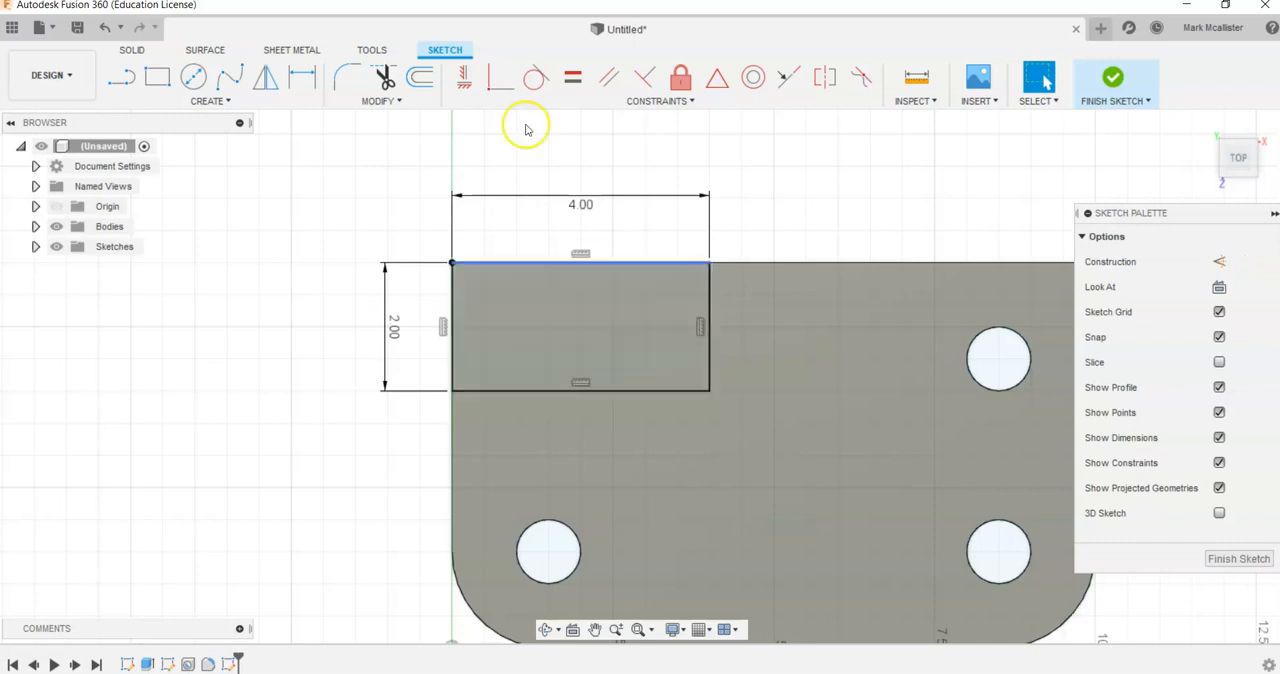
left_click(1115, 80)
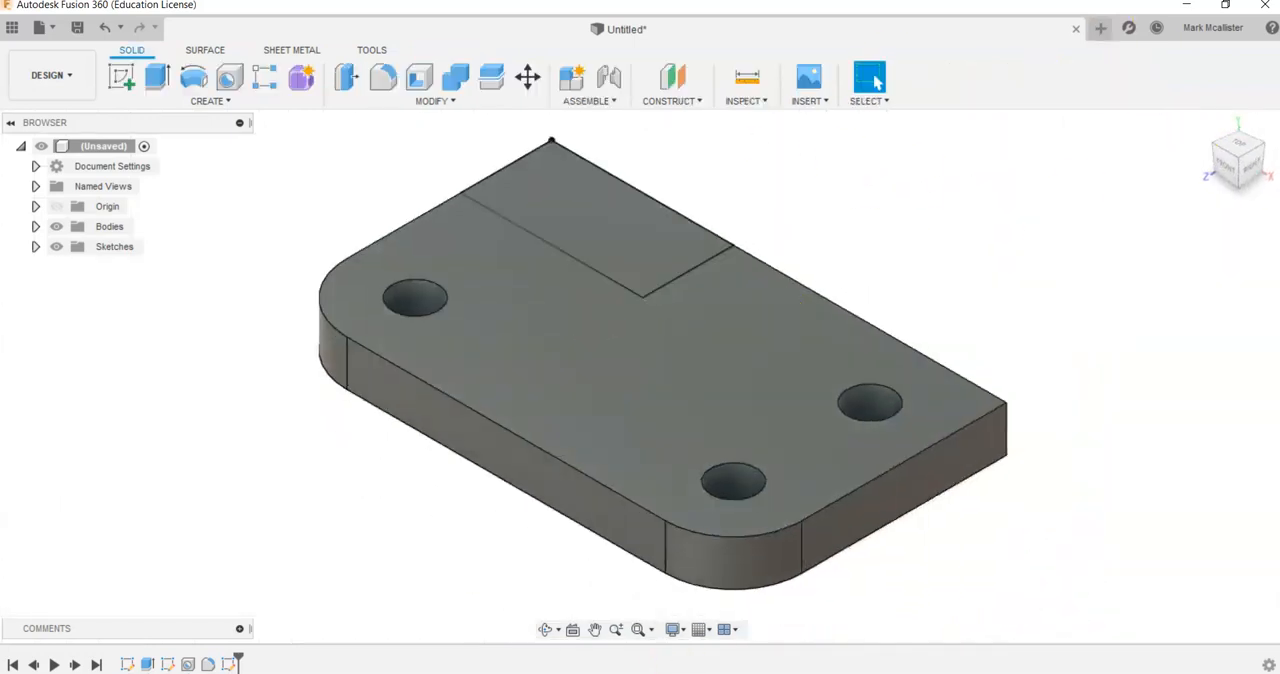
- Check the upright's height in the Photos drawing, and back in Fusion 360 extrude the rectangle 6 in upward, joined to the plate
key("alt+Tab")
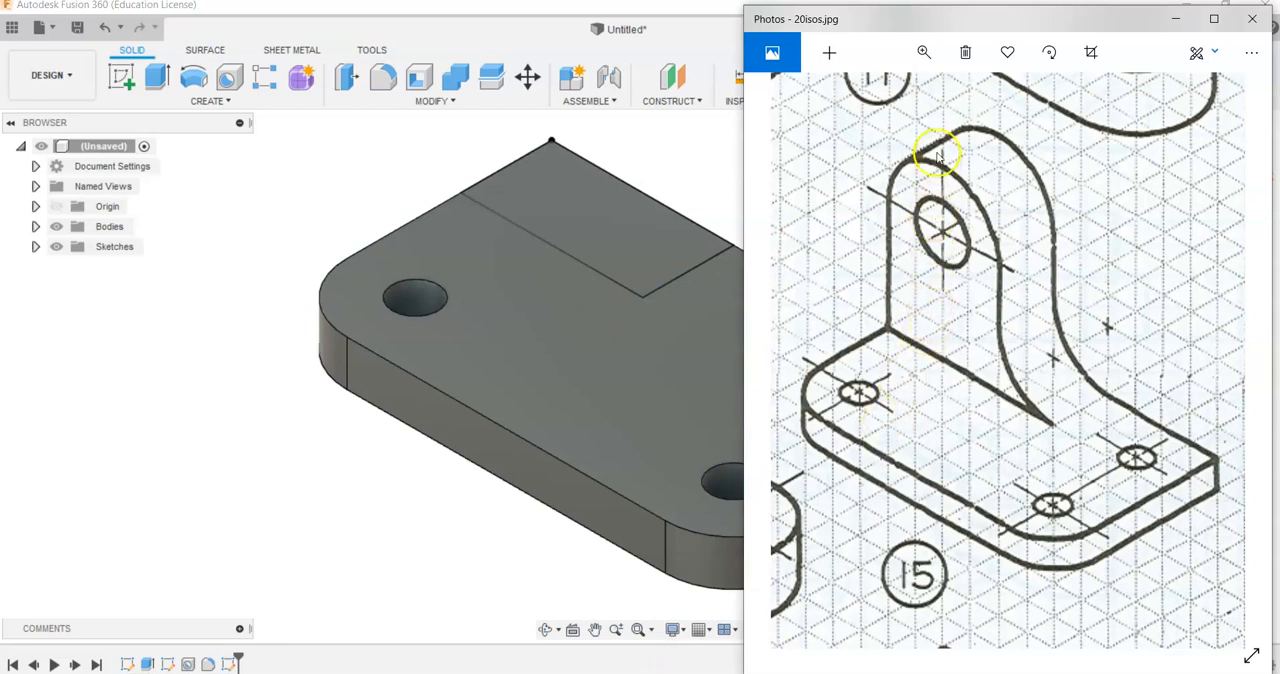
key("alt+Tab")
left_click(162, 84)
left_click(594, 222)
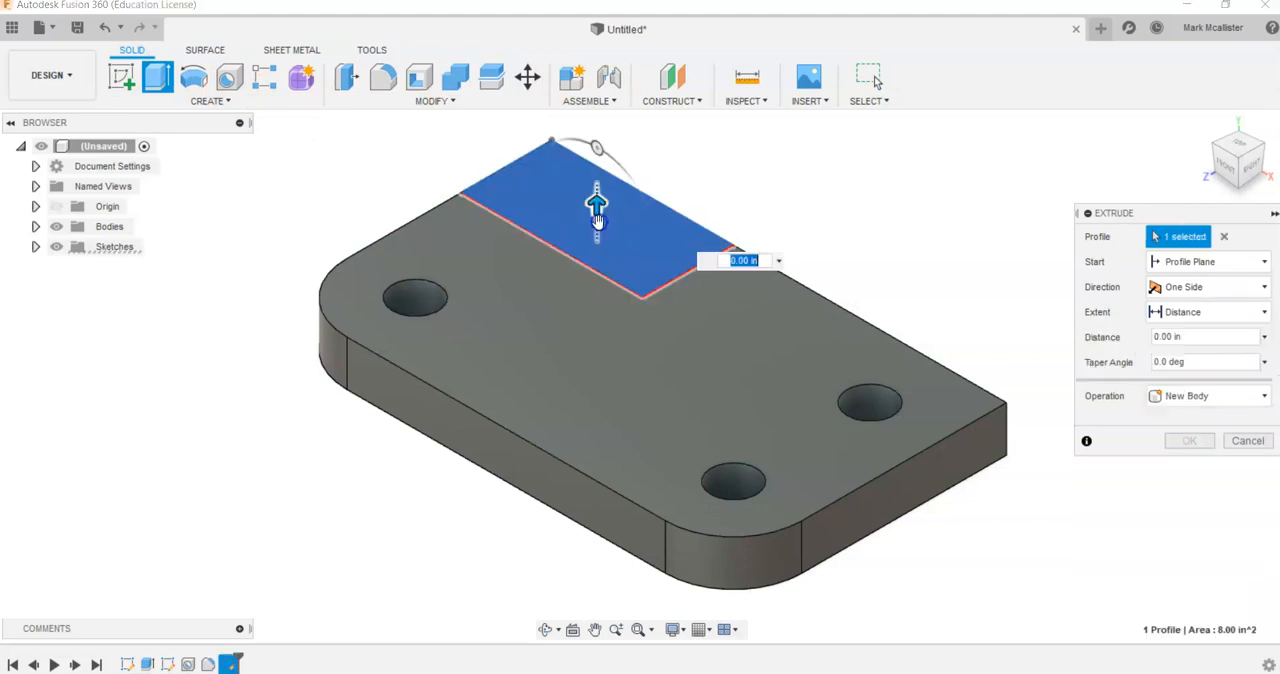
type("6")
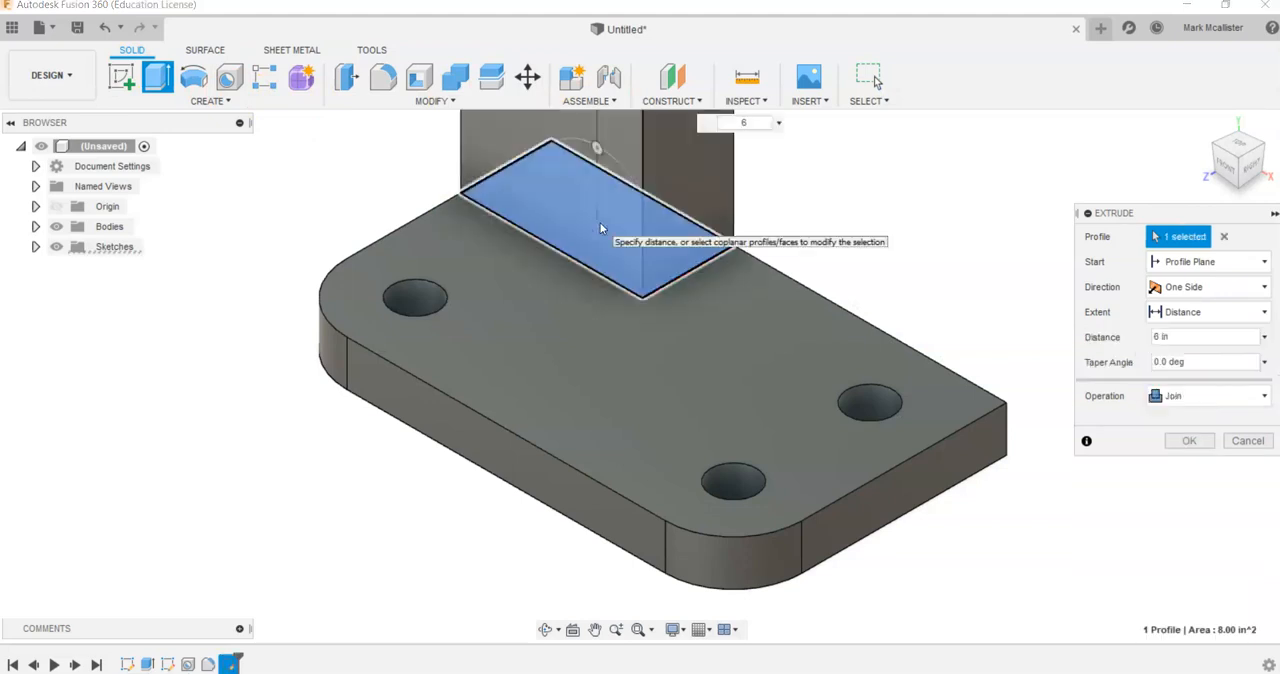
key("Return")
left_click(1205, 123)
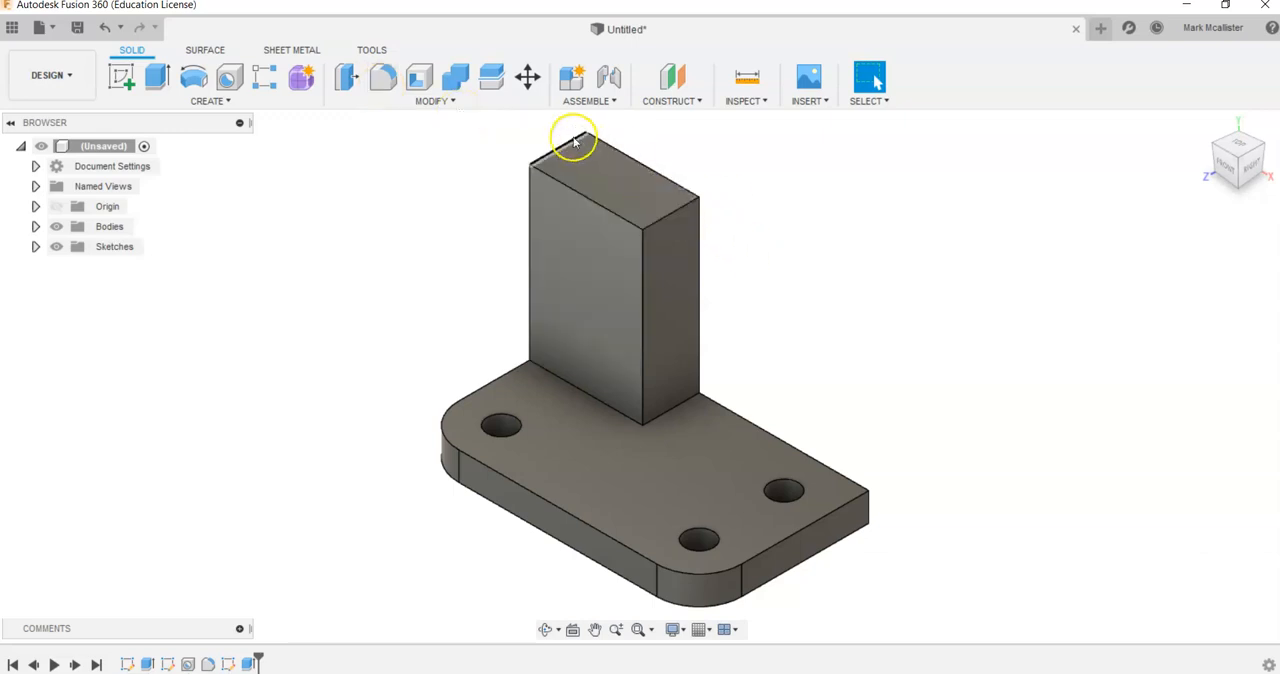
- Check the rounded top in the Photos drawing, and back in Fusion 360 fillet the upright block's two short top edges with a 2 in radius
key("alt+Tab")
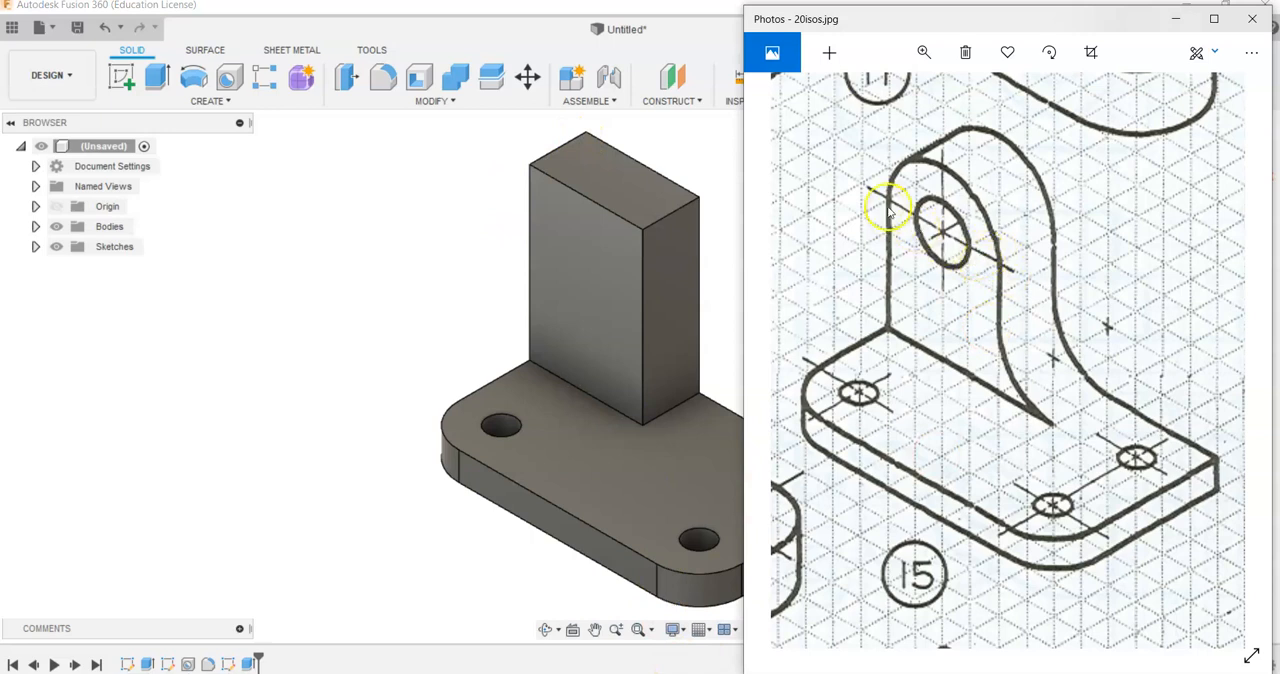
left_click(265, 195)
left_click(383, 77)
left_click(553, 152)
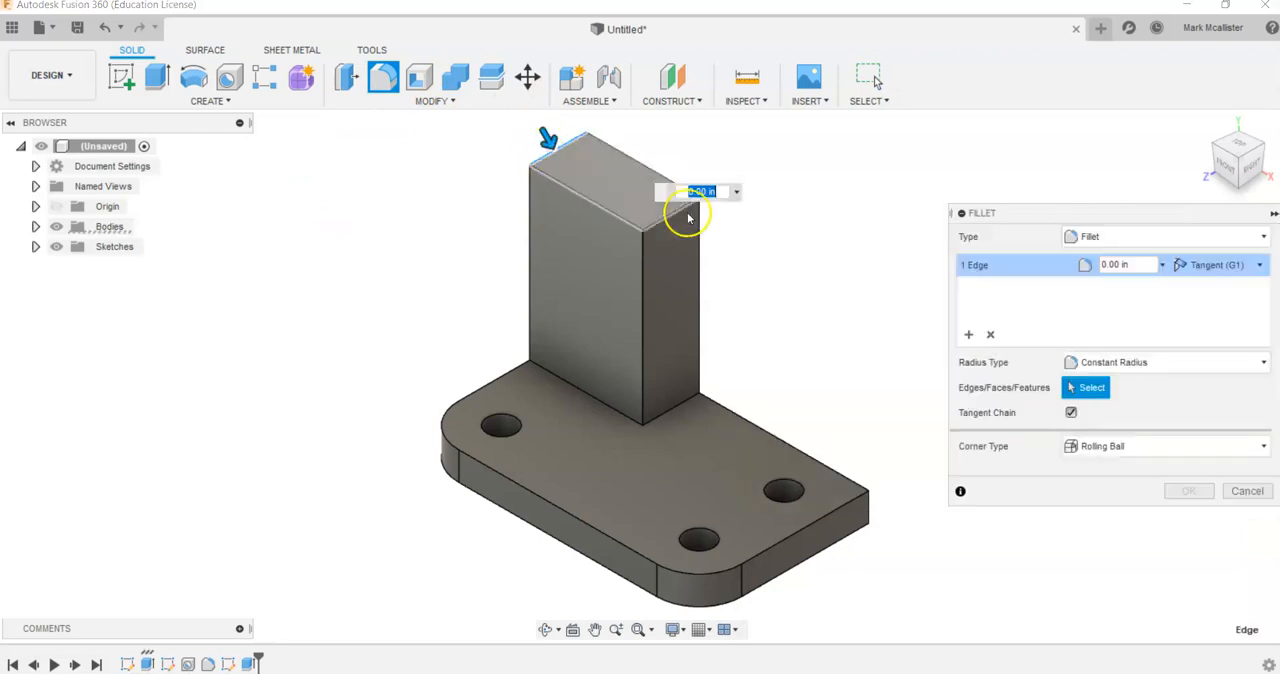
left_click(671, 213)
type("2")
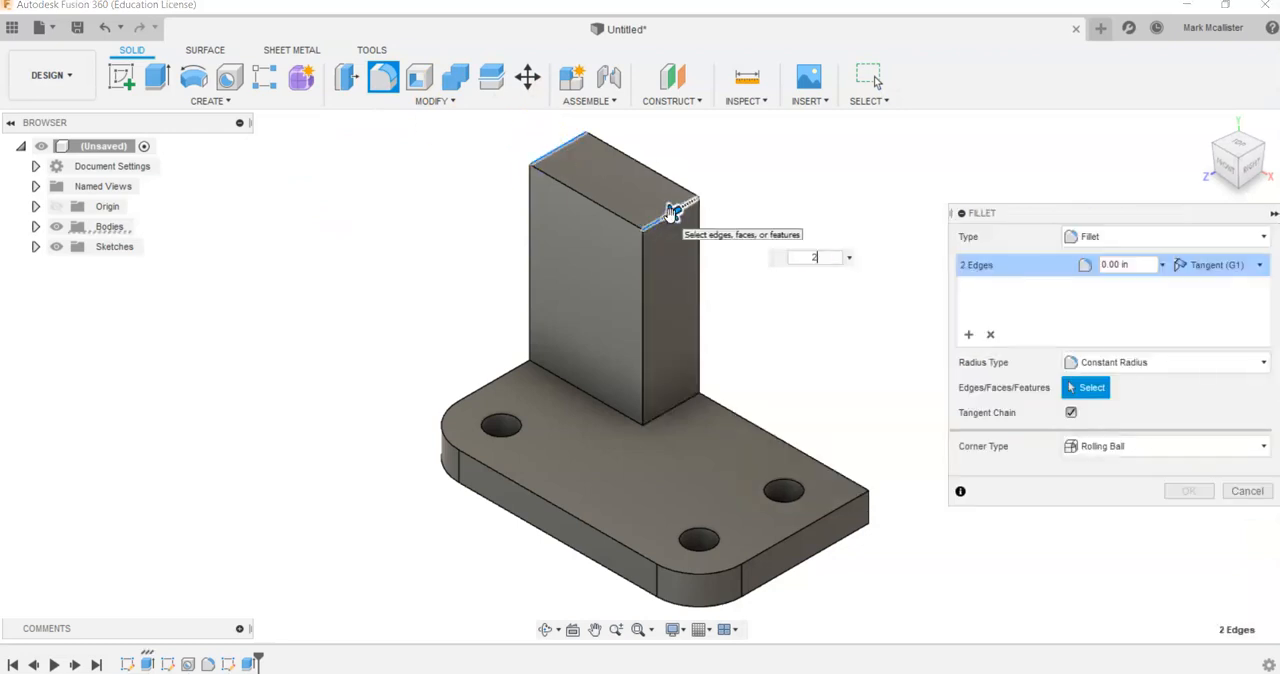
key("Return")
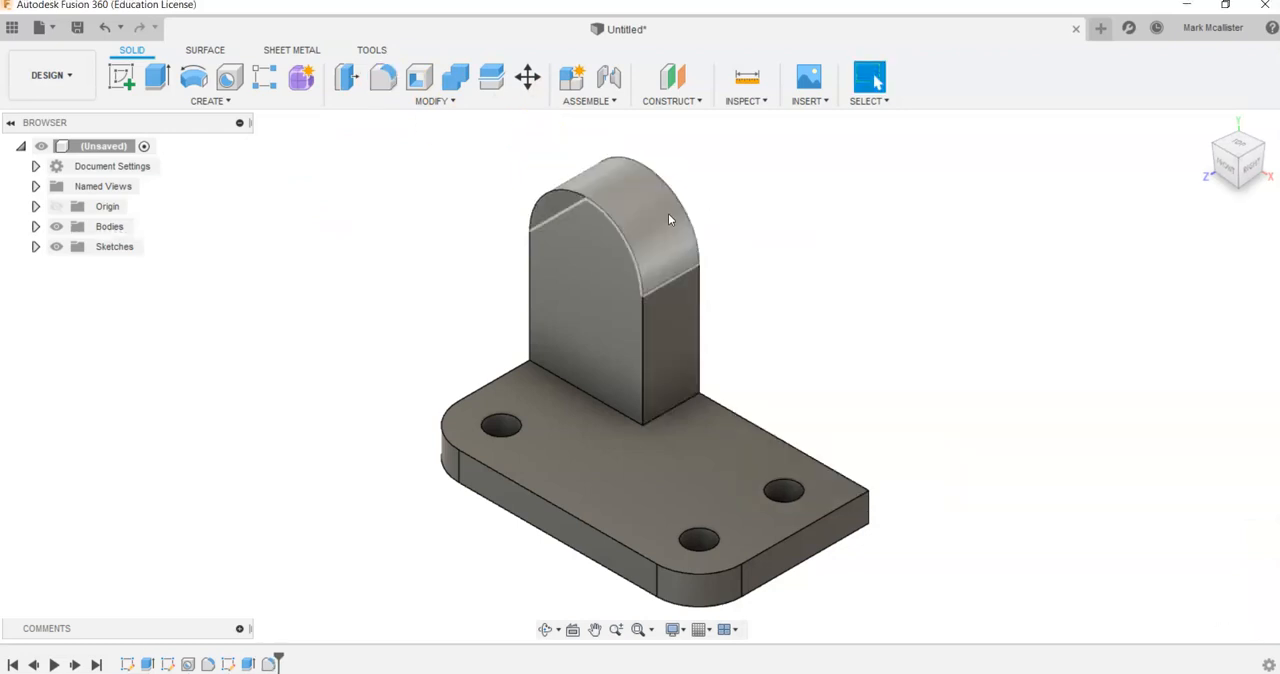
- Fillet the edge where the upright's right side meets the plate with a 2 in radius, checking the curve in the Photos drawing before returning to Fusion 360
left_click(383, 84)
left_click(665, 411)
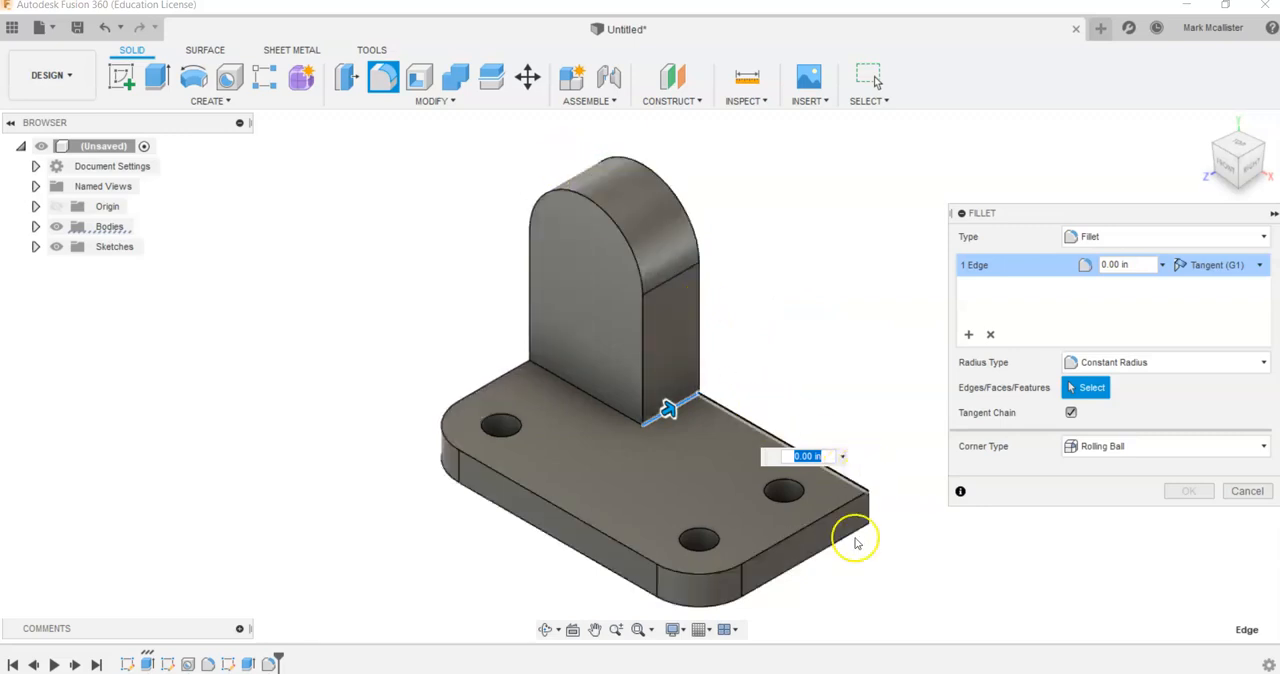
key("alt+Tab")
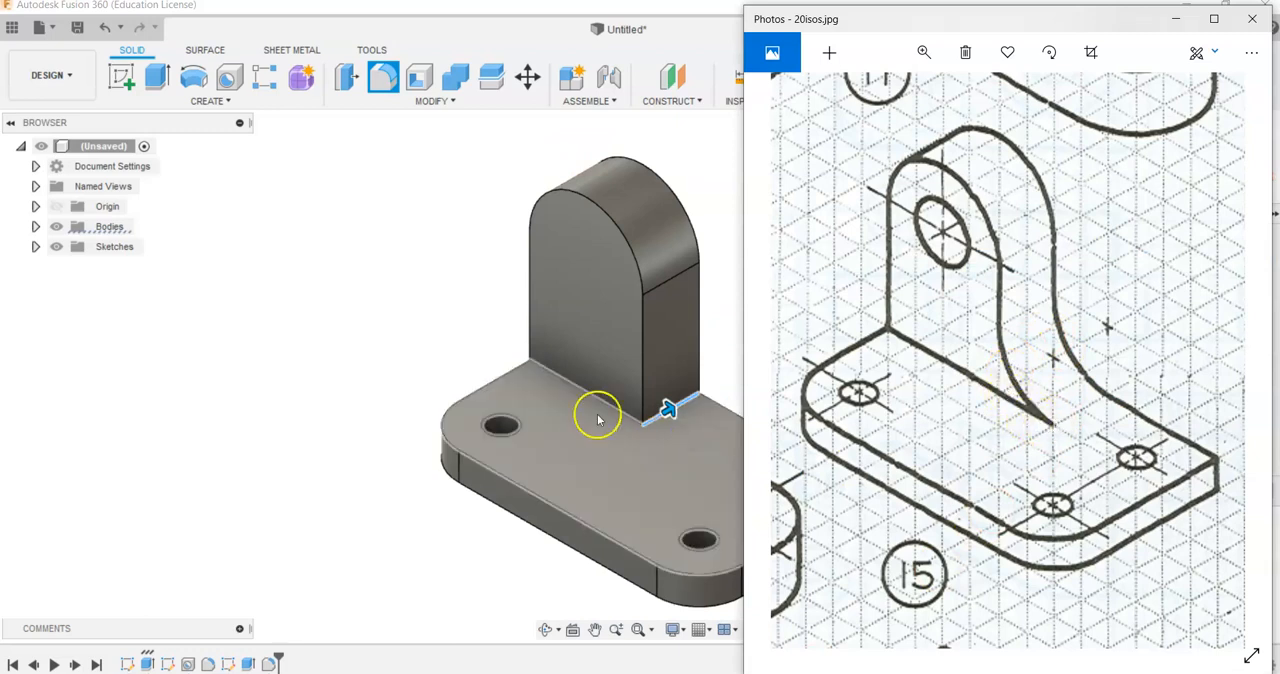
left_click(474, 582)
left_click(815, 456)
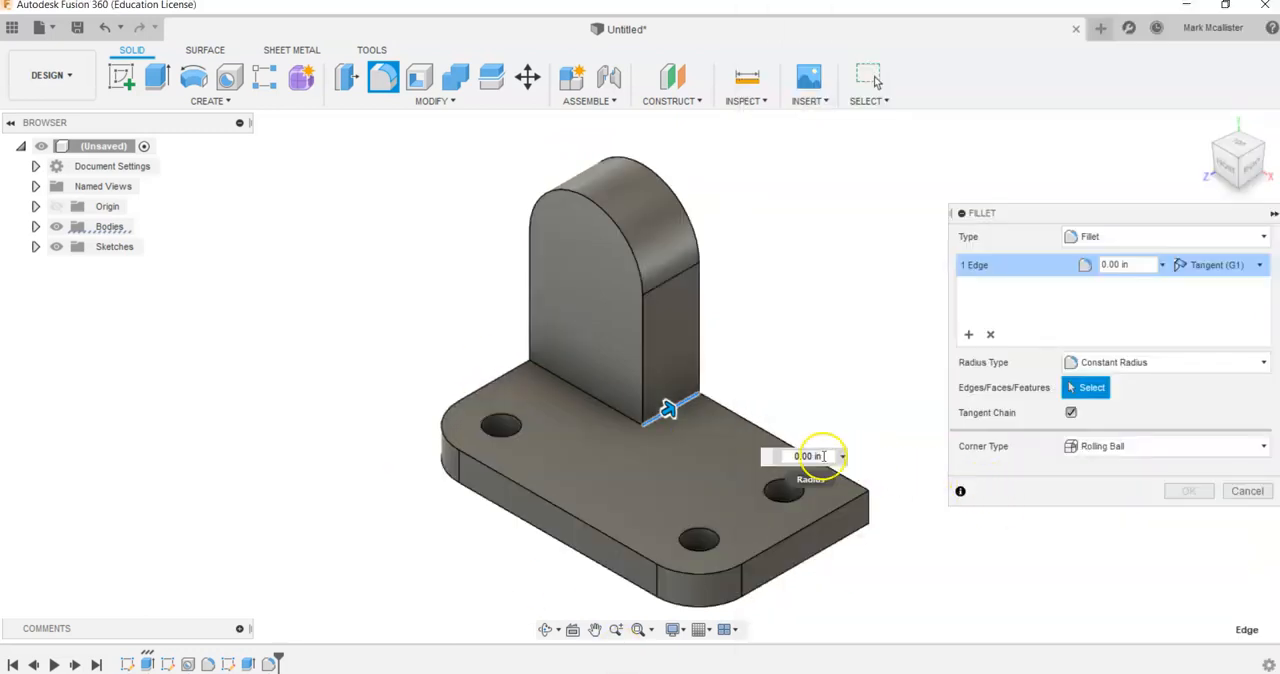
type("2")
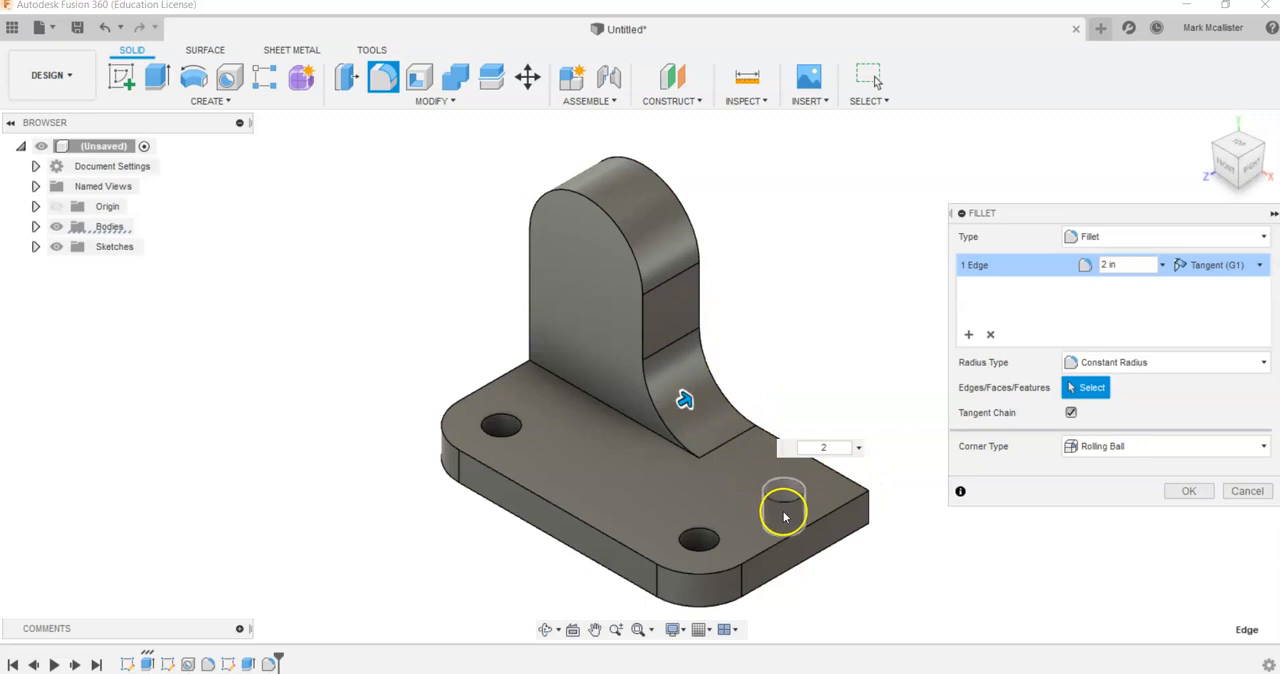
key("Return")
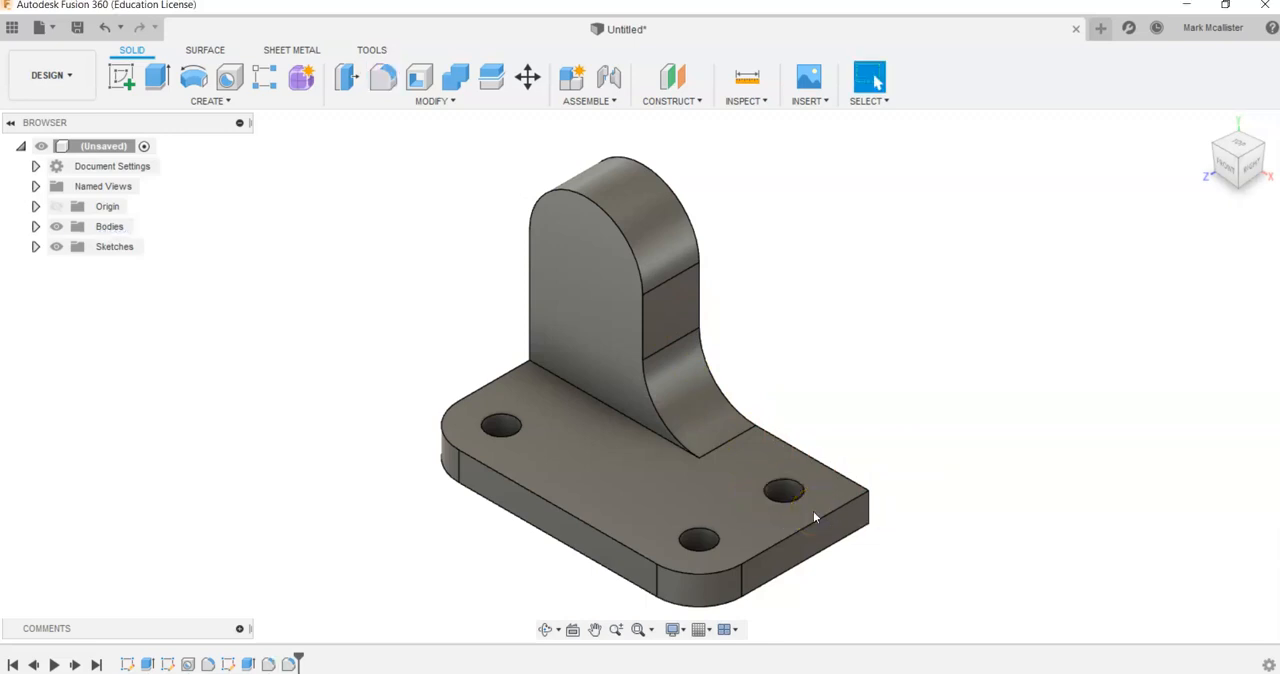
- Check the large hole in the Photos drawing, and in Fusion 360 place a Hole feature on the upright's front face at the rounded top's centre
key("alt+Tab")
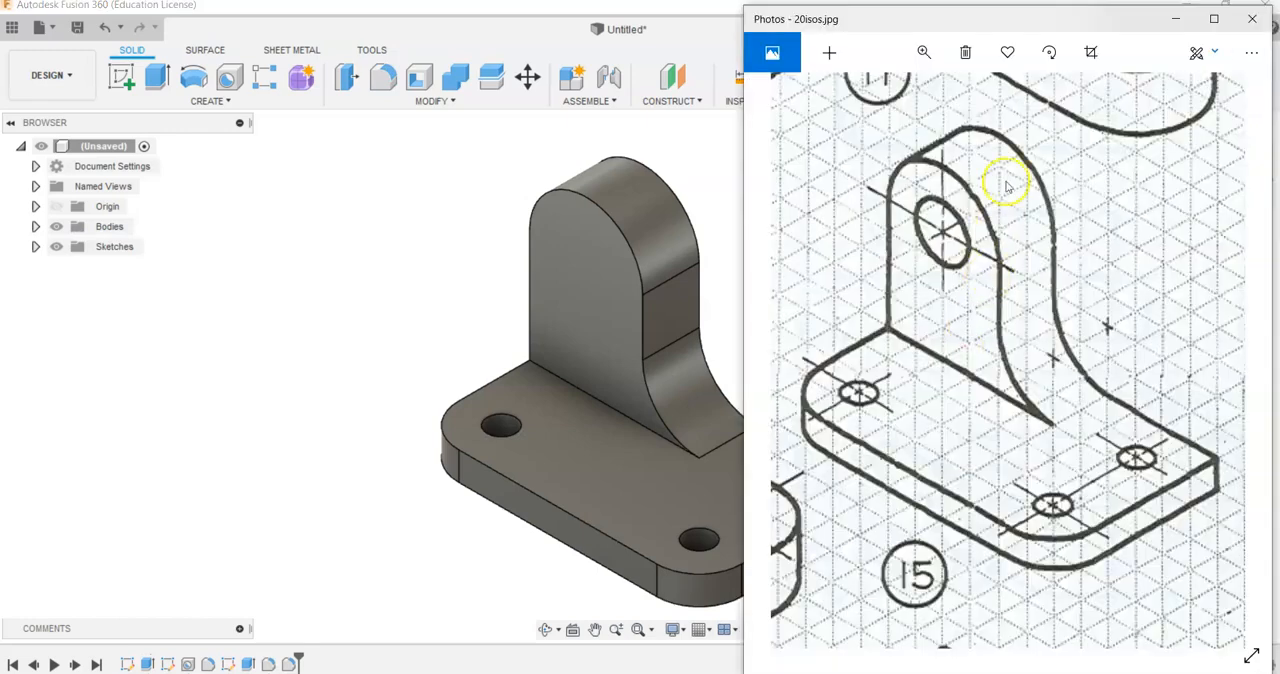
left_click(325, 325)
left_click(234, 80)
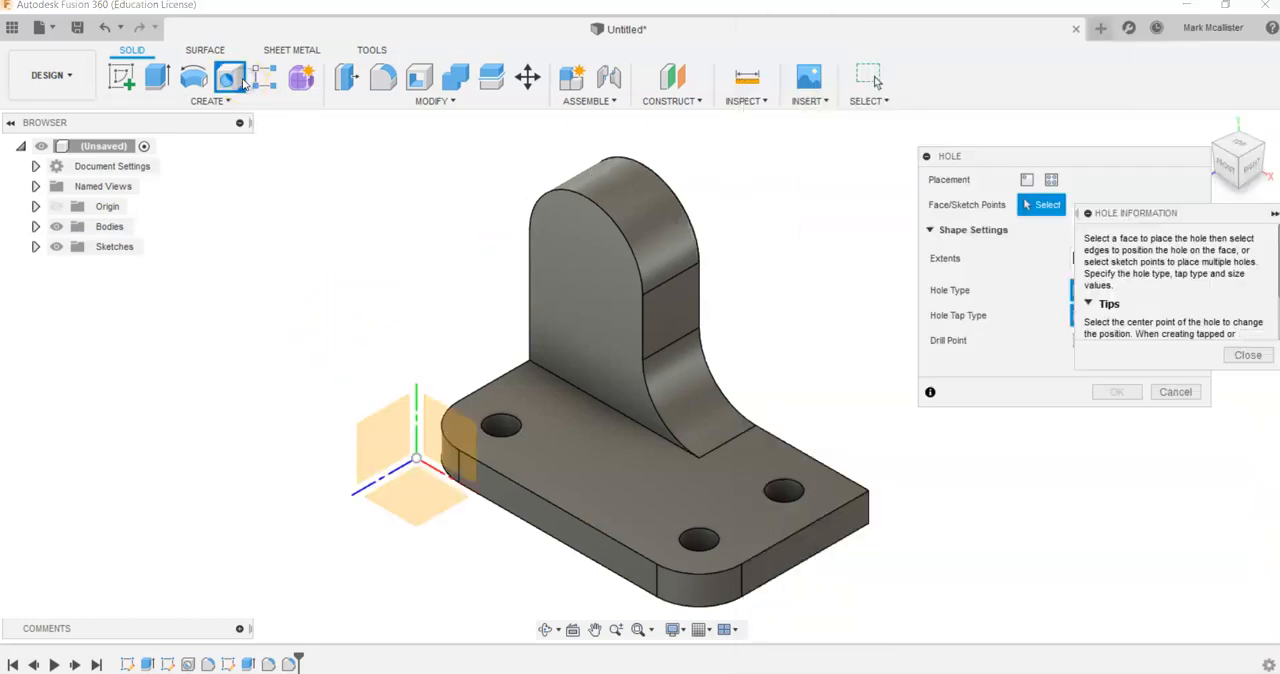
left_click(615, 280)
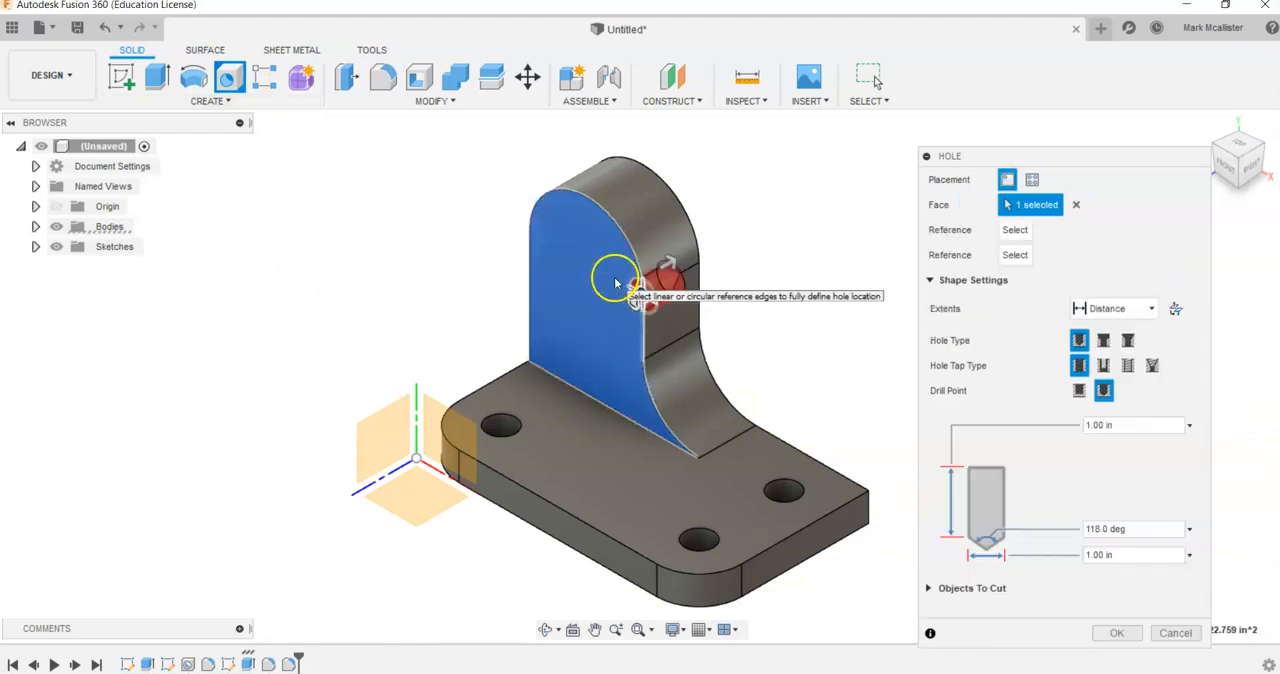
left_click(1224, 170)
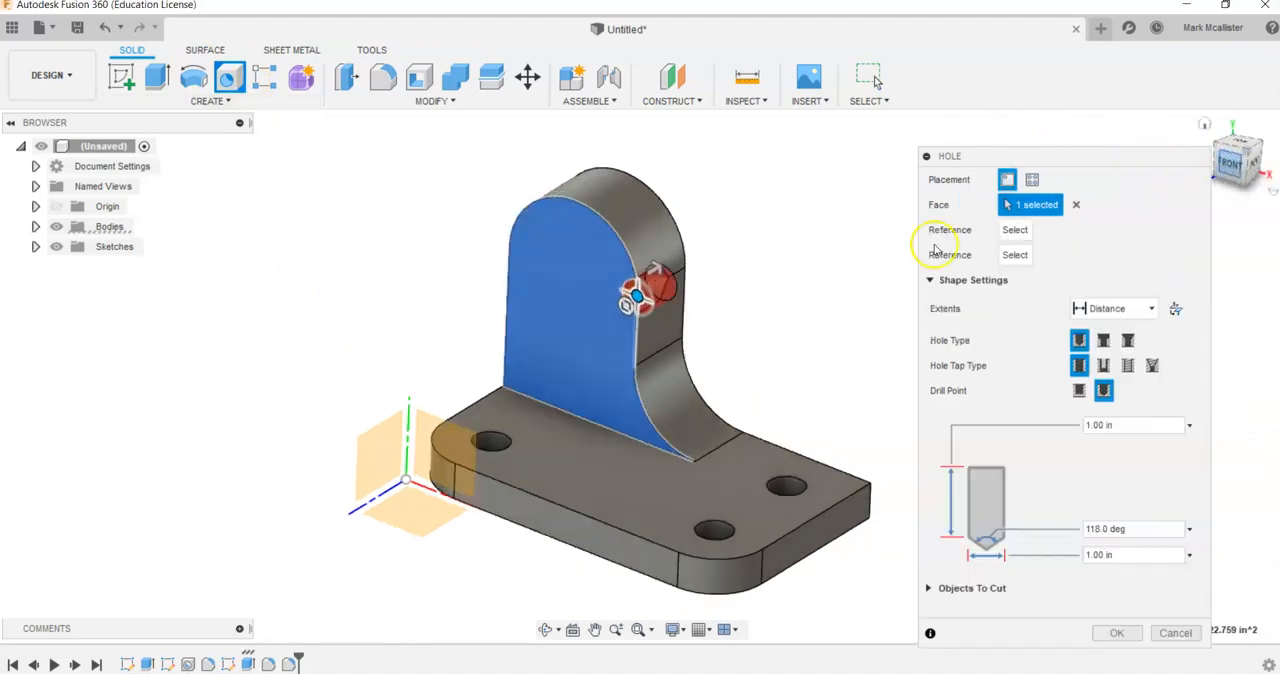
left_click_drag(603, 316, 524, 316)
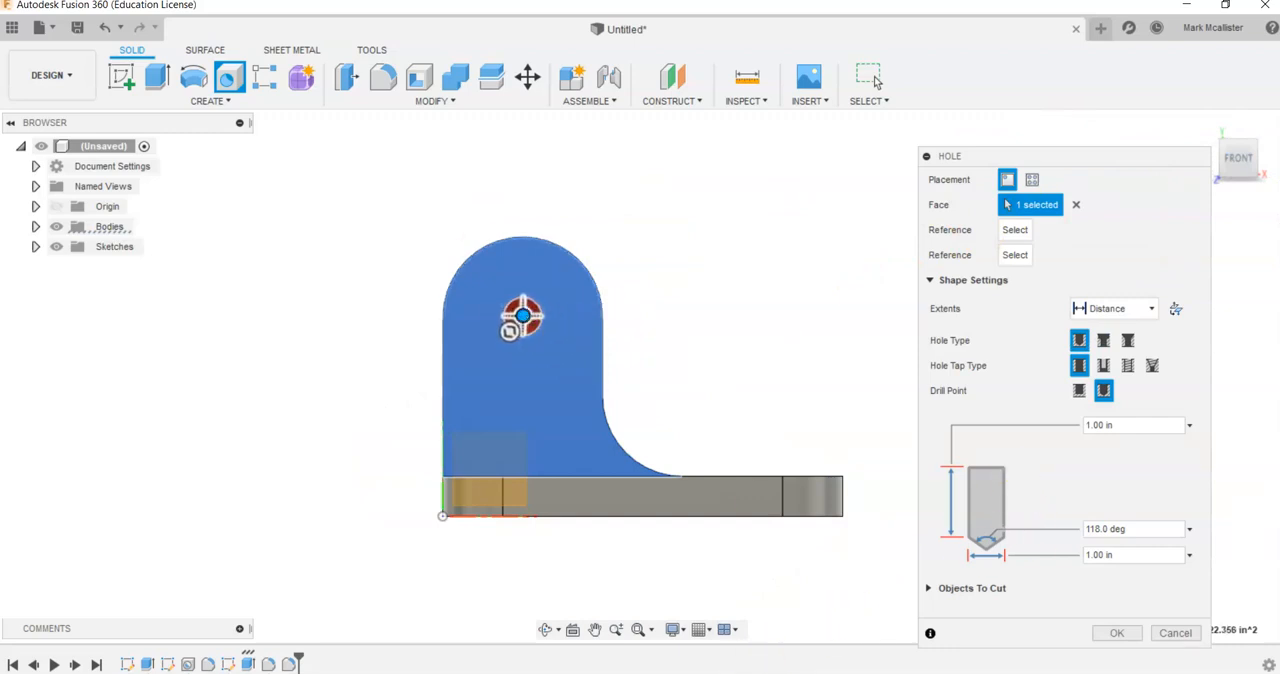
- Create the upright's hole in Fusion 360 with a 2 in diameter and extents set to All, comparing the bracket with the Photos drawing
key("alt+Tab")
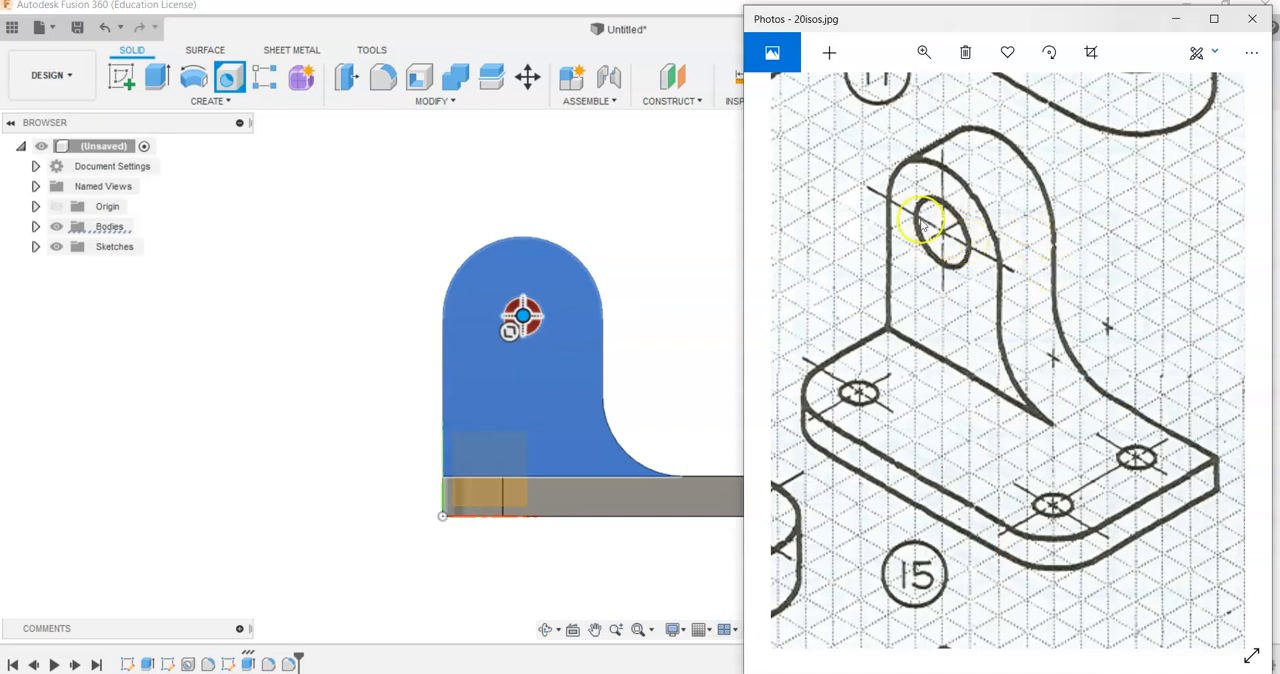
left_click(632, 494)
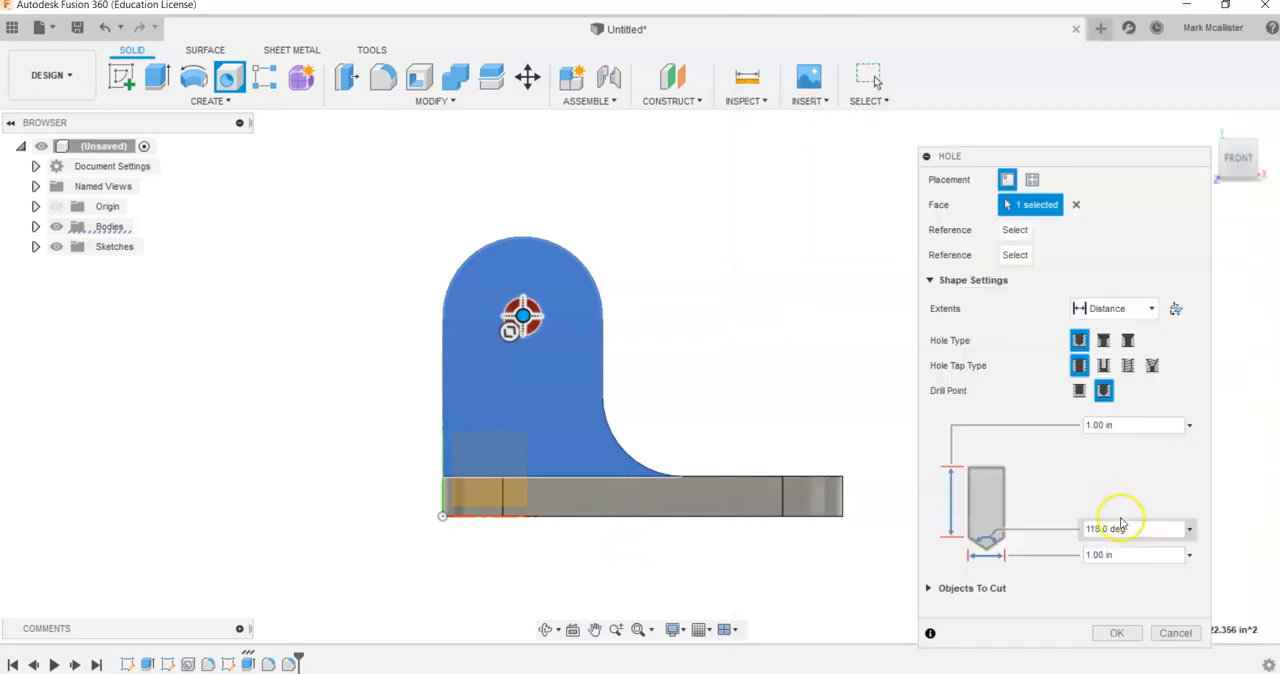
left_click(1122, 553)
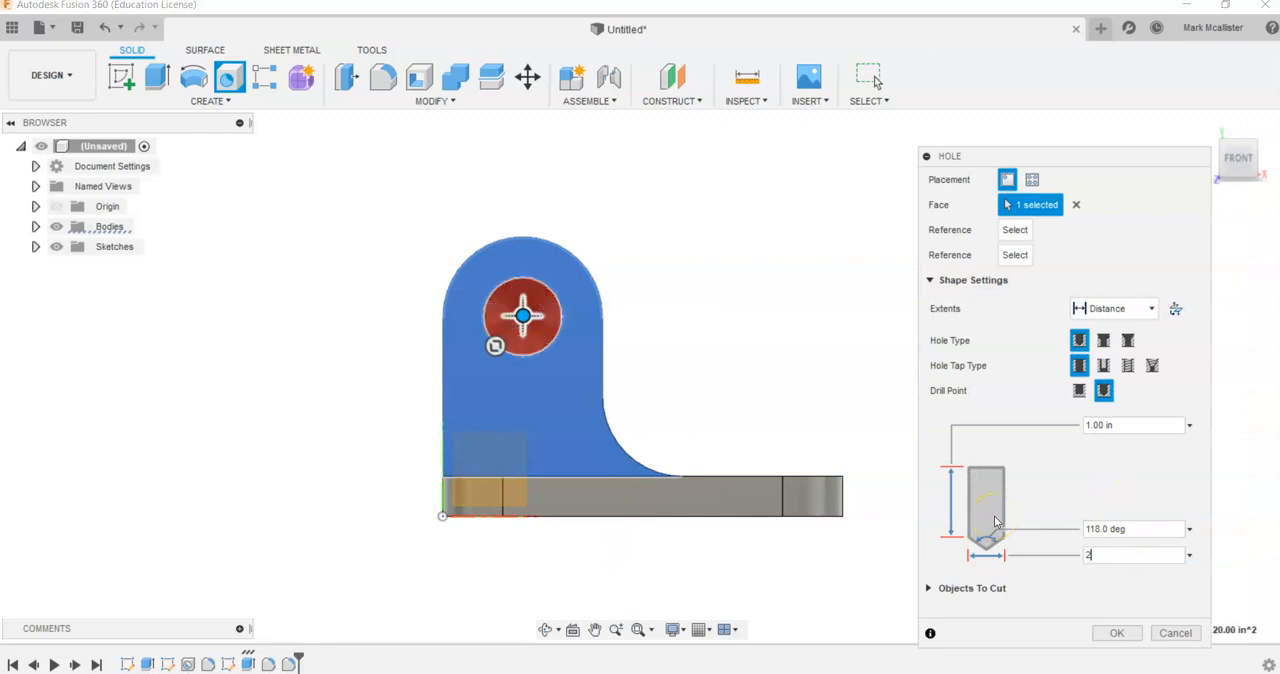
left_click(1148, 308)
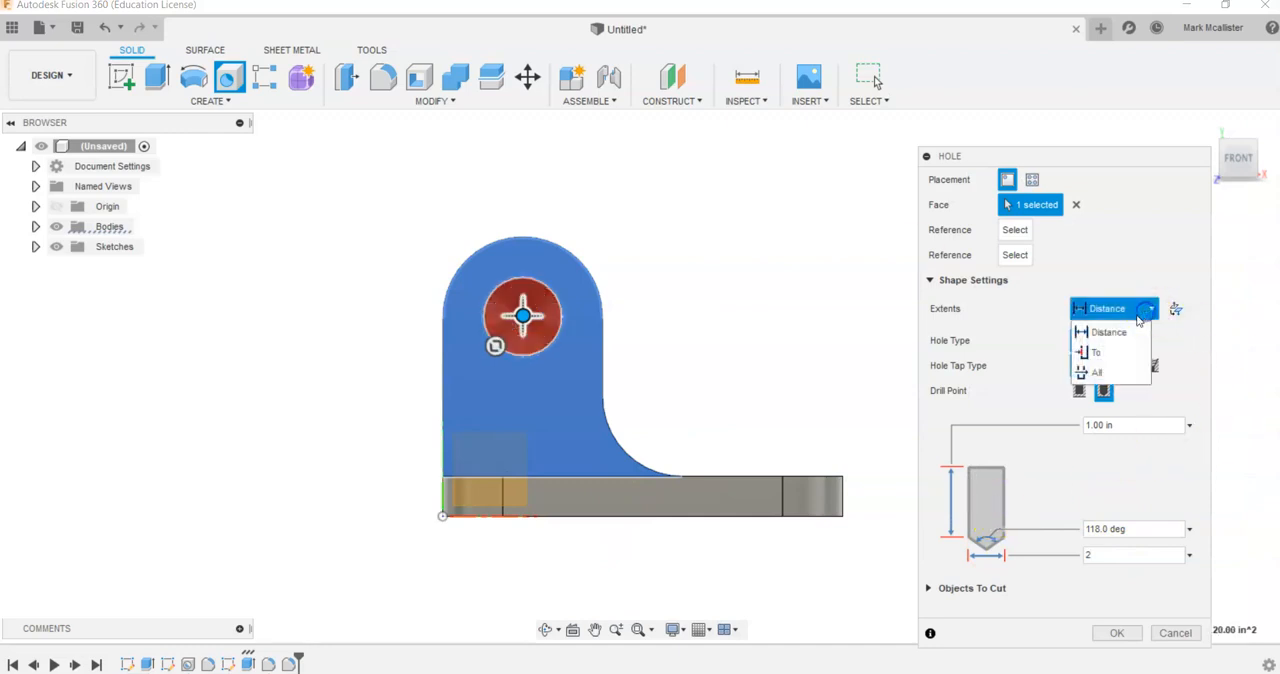
left_click(1122, 370)
left_click(1121, 632)
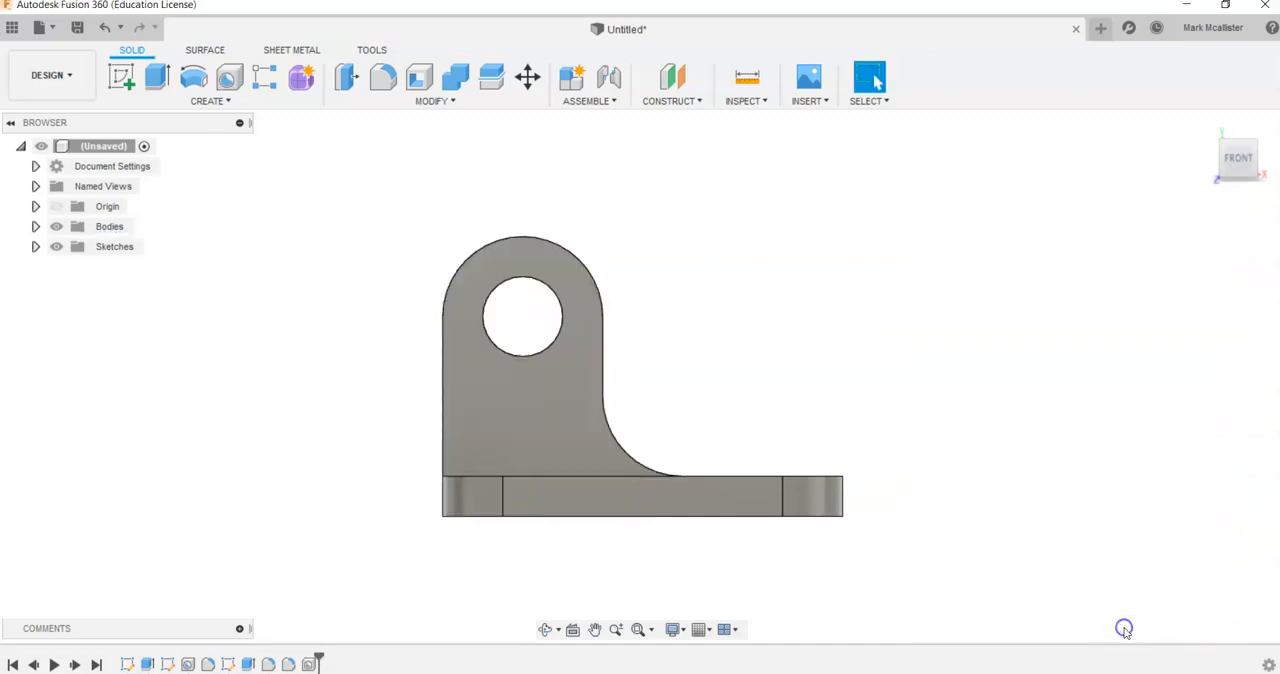
left_click(1204, 126)
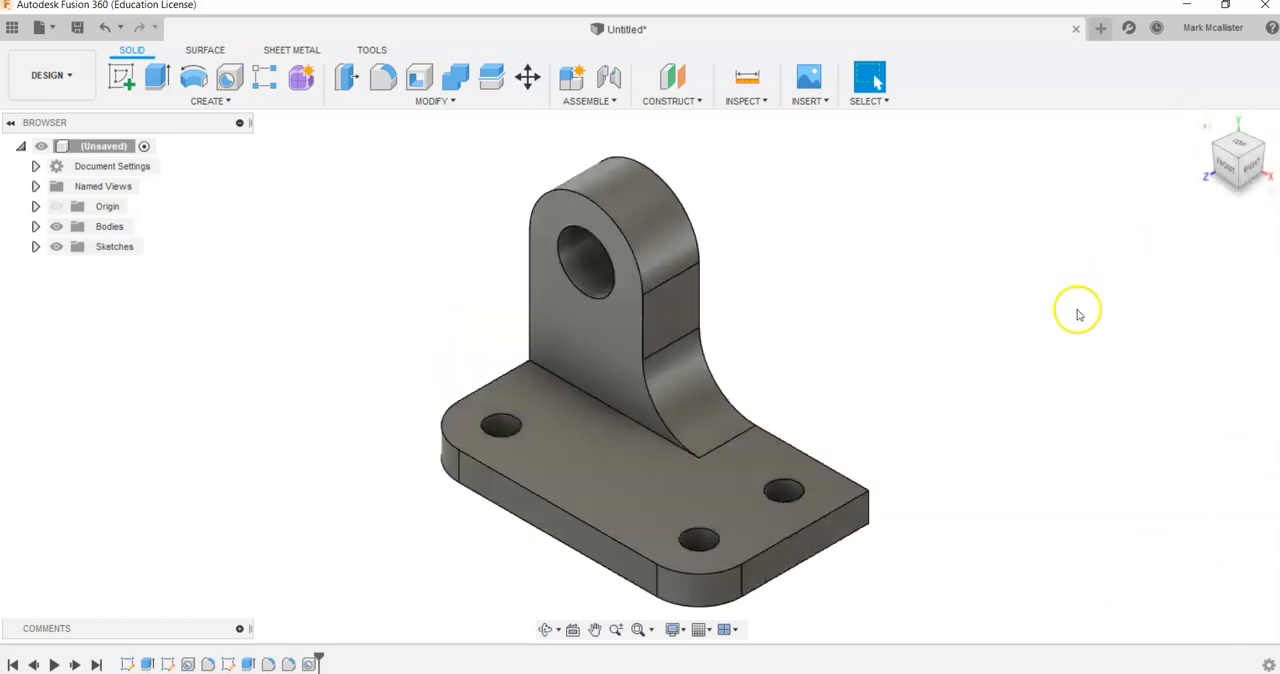
key("alt+Tab")
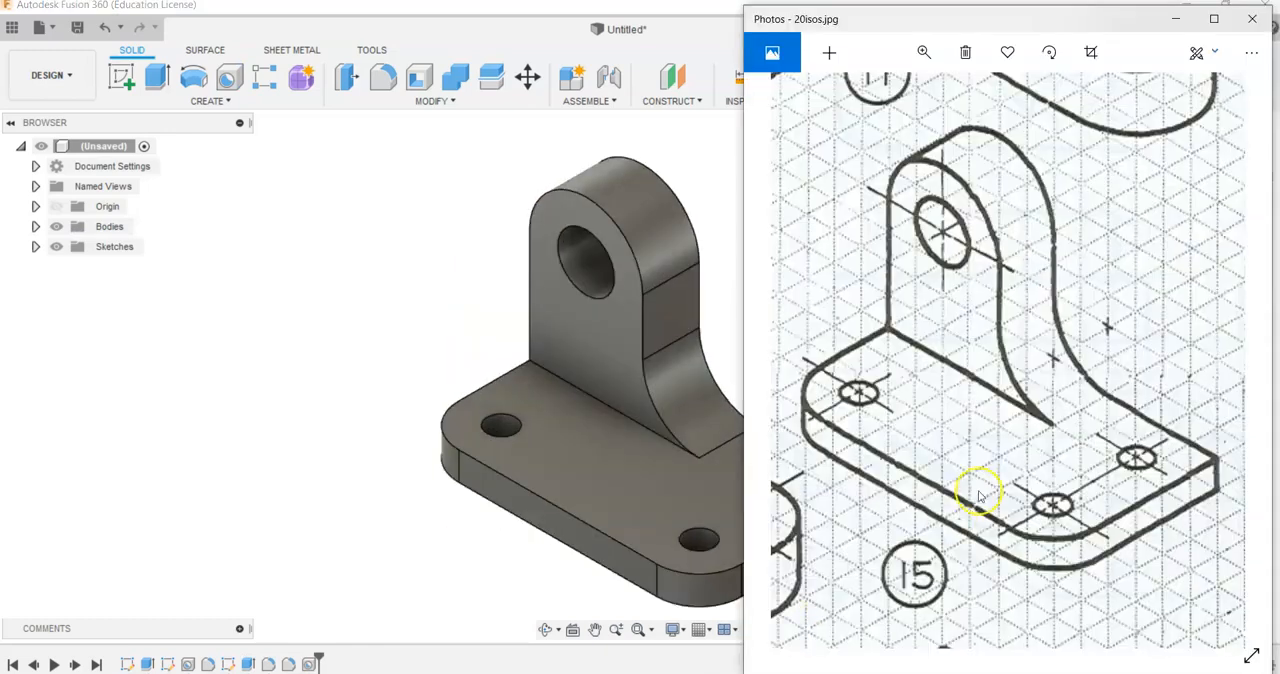